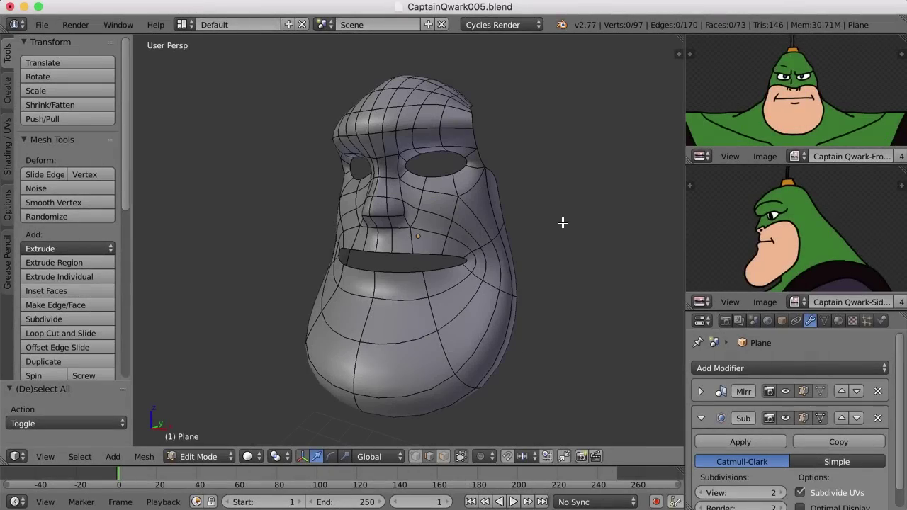
Orbit and zoom out to view the smoothed head from the side, then open the screen layout list.
middle_drag(562, 223, 545, 227)
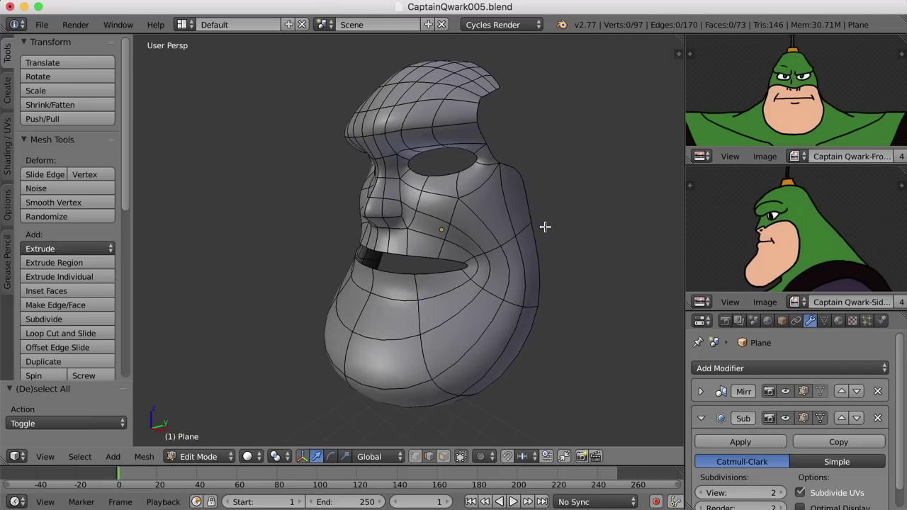
scroll(545, 227, down, 1)
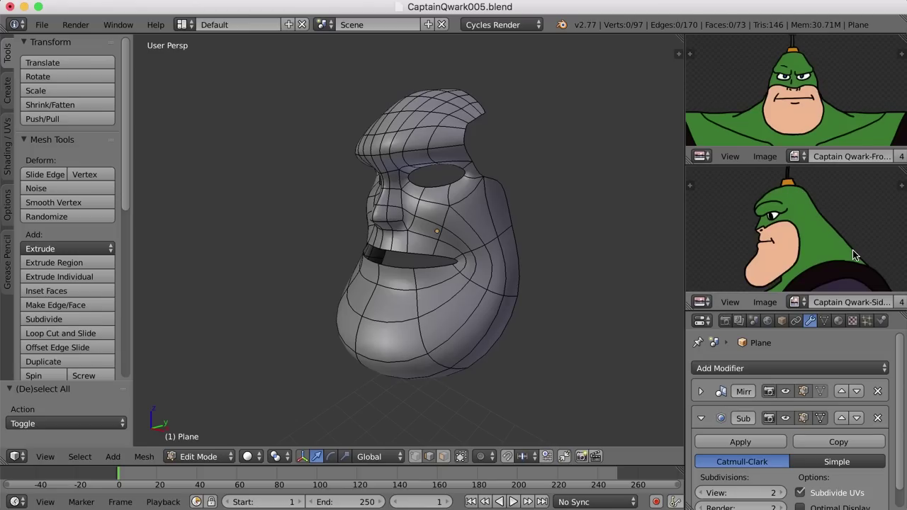
click(181, 24)
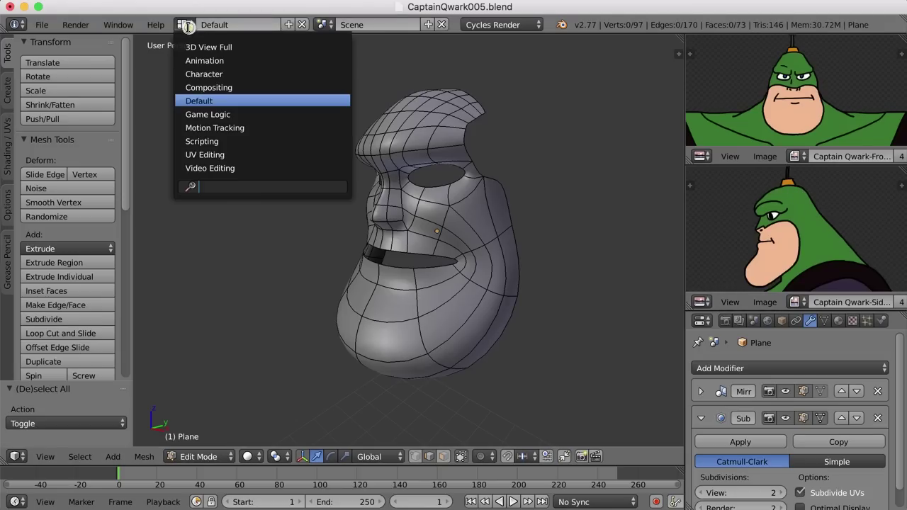
Switch to the Character layout, select the head-top edge loop, and turn off Subsurf's edit-mode display.
click(197, 73)
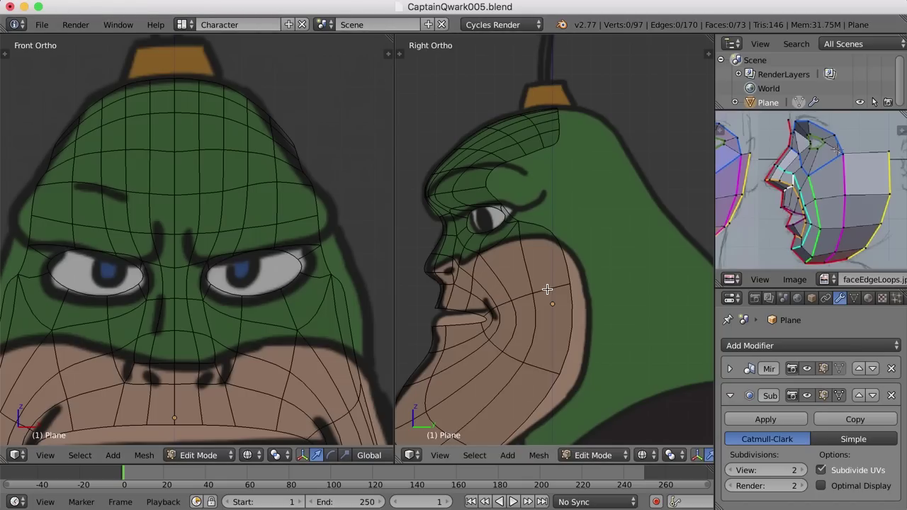
right_click(205, 80)
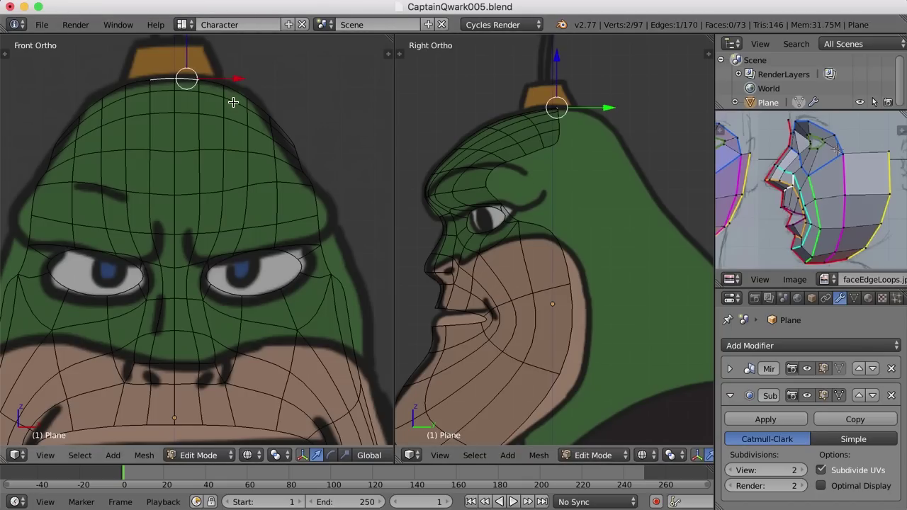
alt+right_click(282, 126)
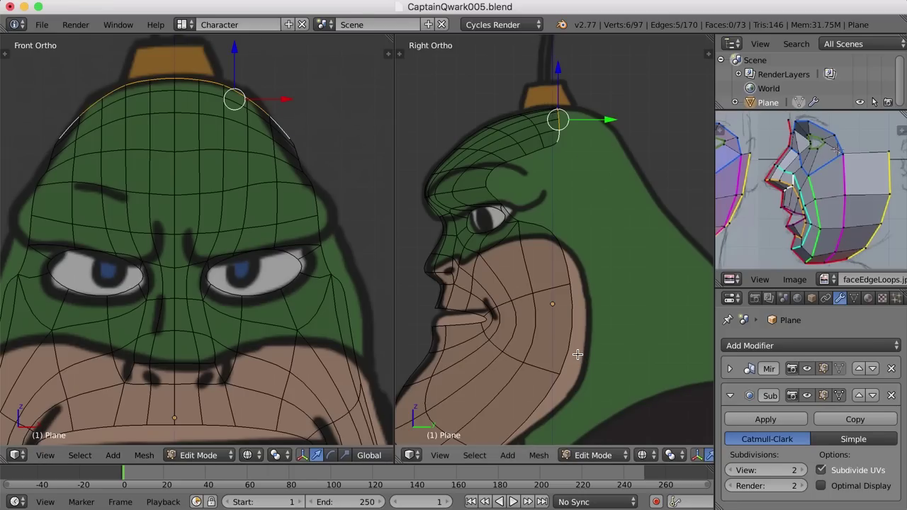
click(808, 397)
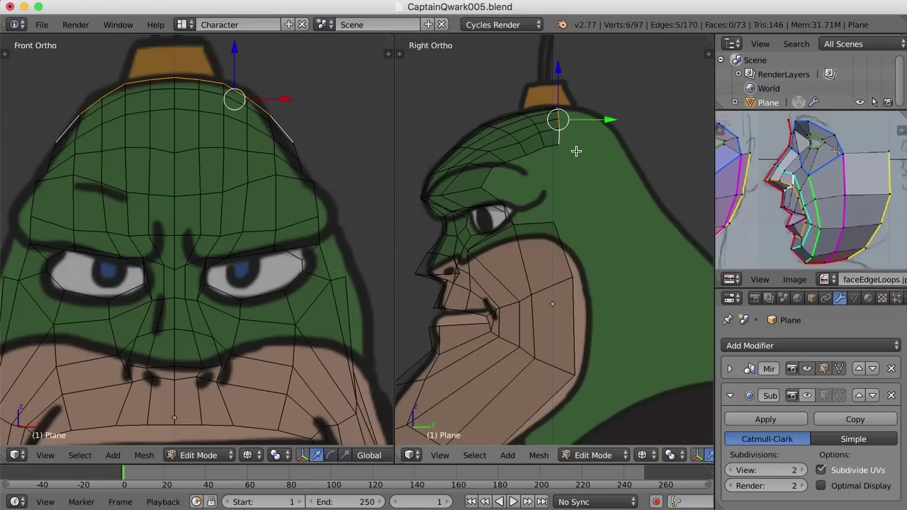
Extrude the head-top loop one row and rotate it back along the side profile.
key(e)
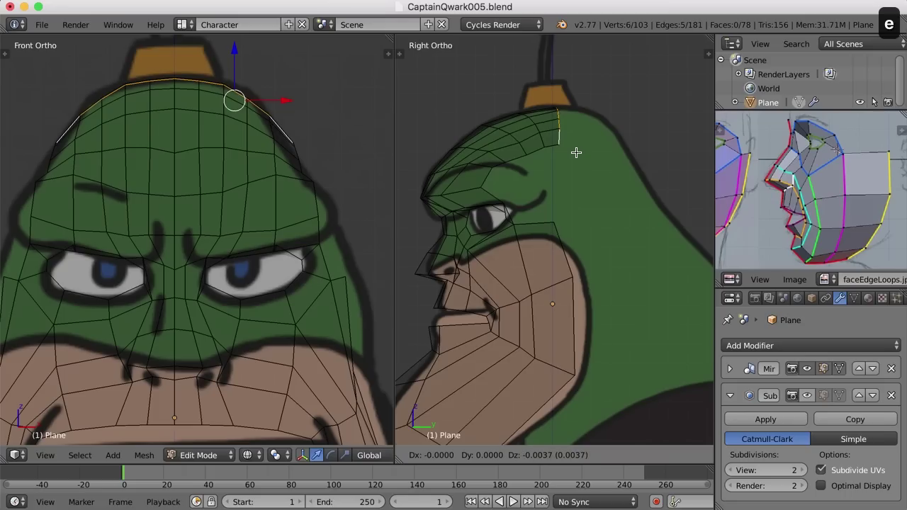
click(607, 156)
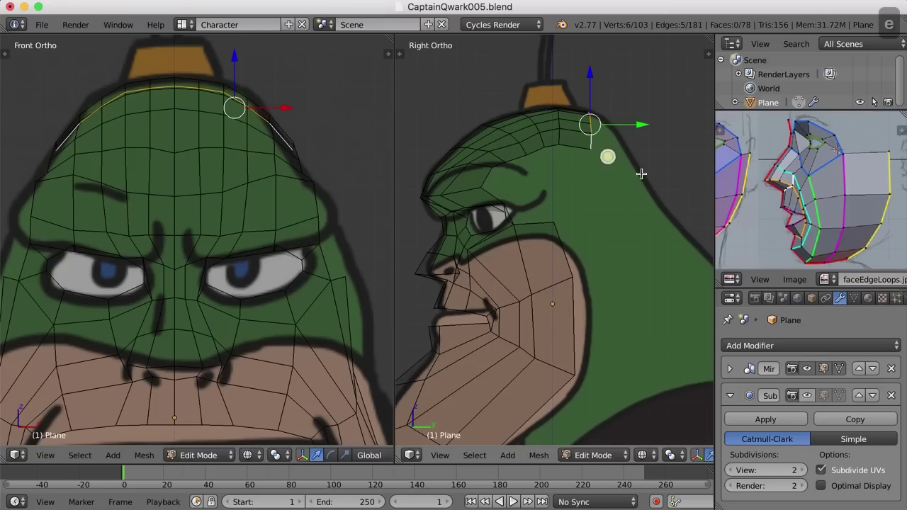
key(r)
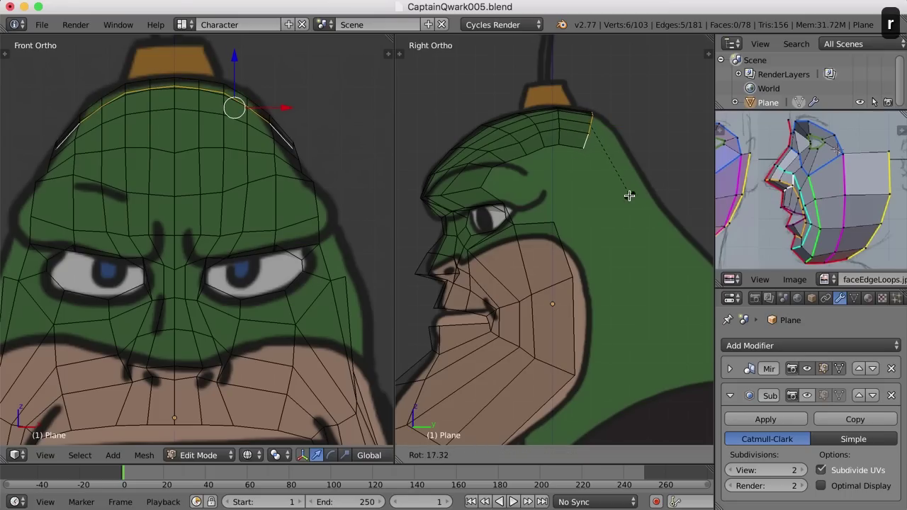
click(630, 195)
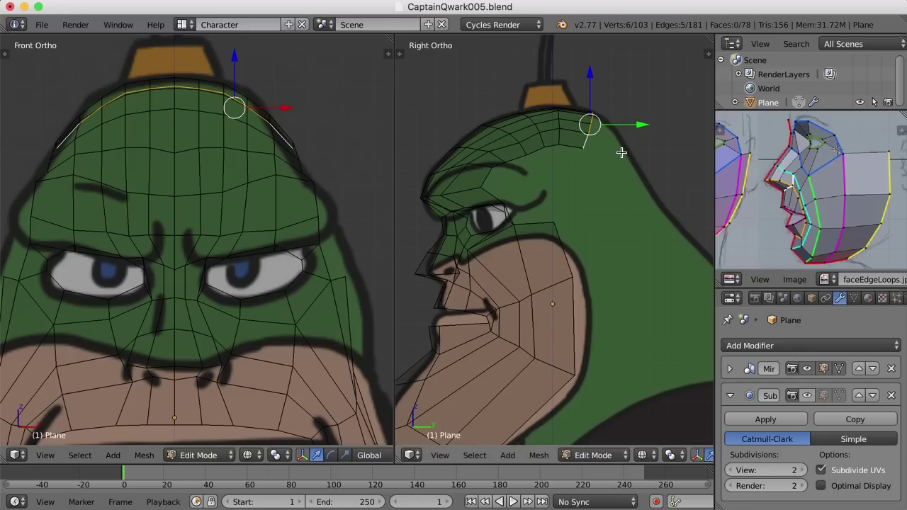
Extrude a second row, tilting and moving it to follow the skull curve.
key(e)
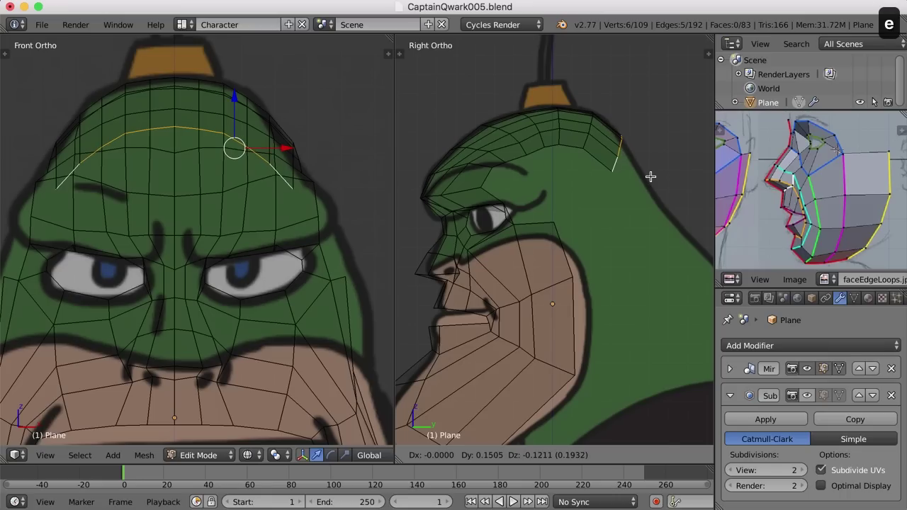
click(652, 176)
key(r)
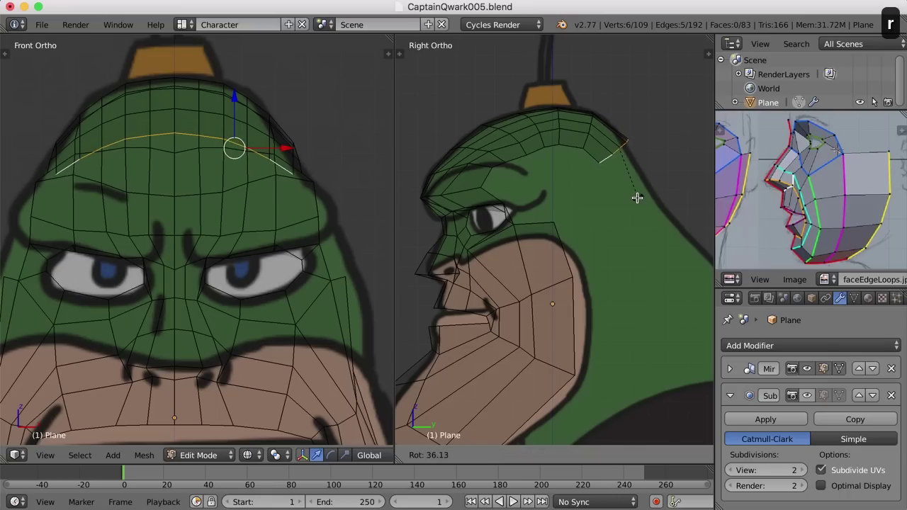
click(637, 199)
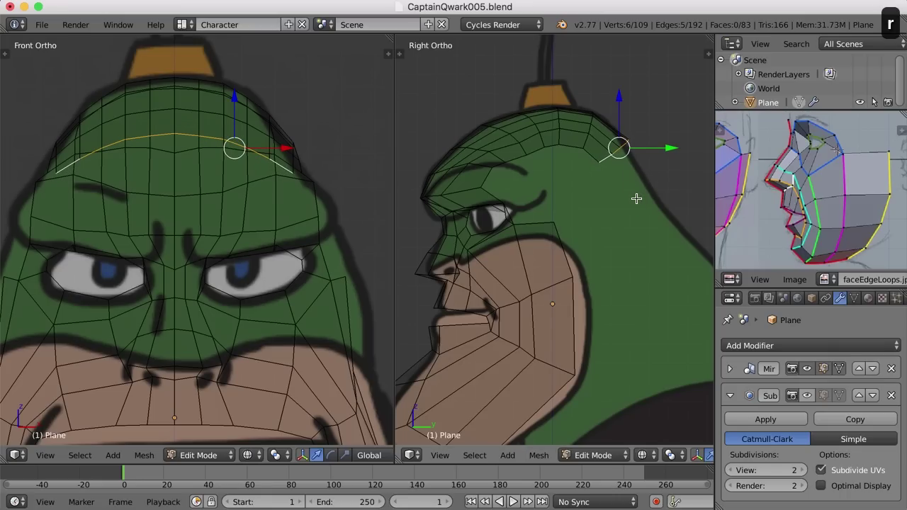
key(g)
click(634, 199)
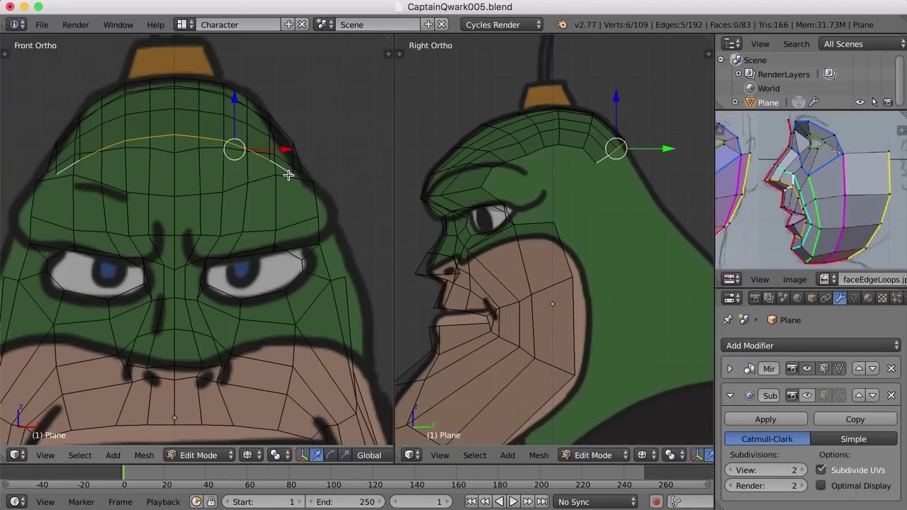
scroll(300, 242, down, 2)
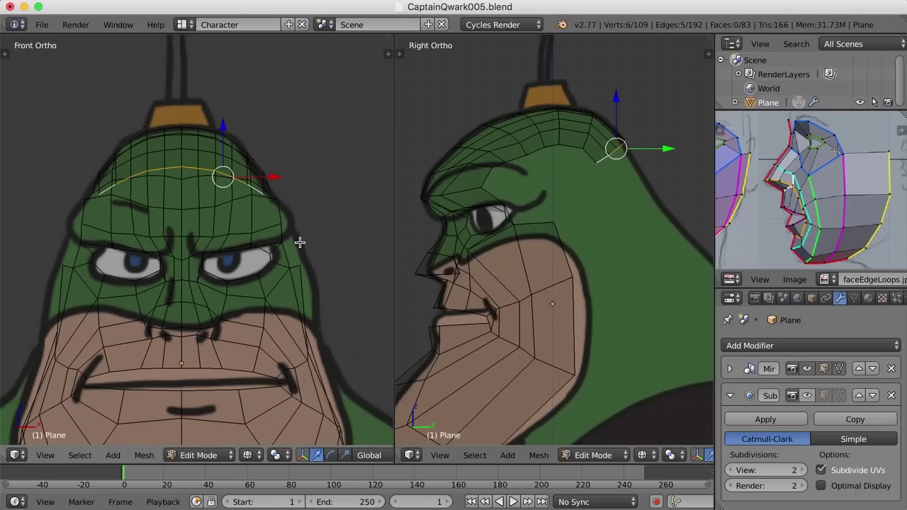
Scale the new top loop along X to match the front reference, then select its top-centre vertex.
shift+middle_drag(300, 243, 287, 170)
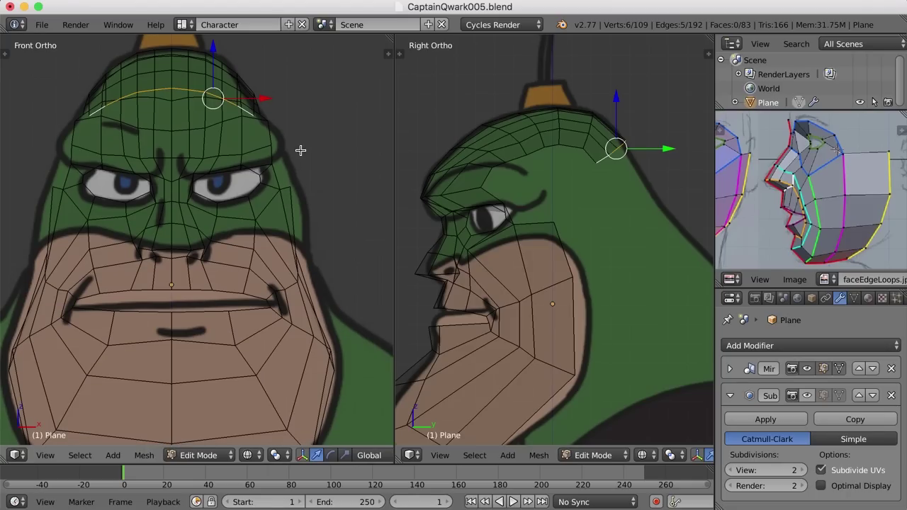
key(s)
key(x)
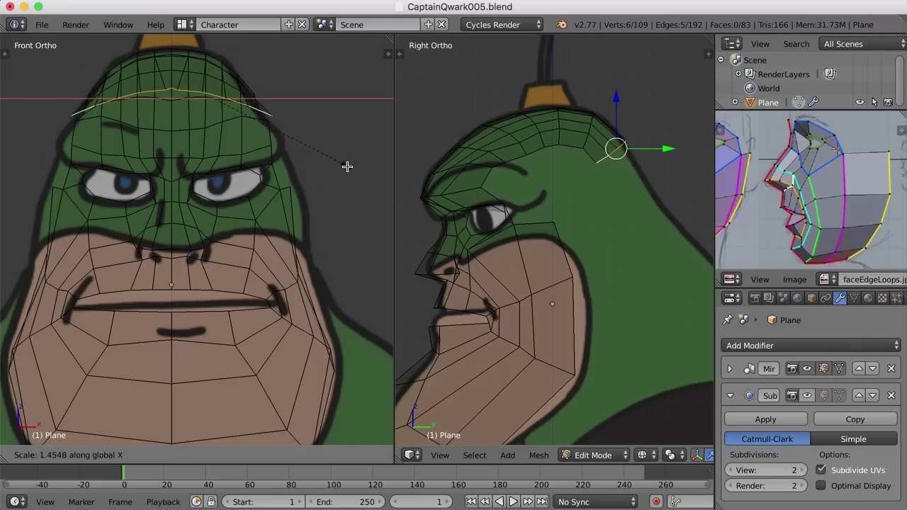
click(284, 154)
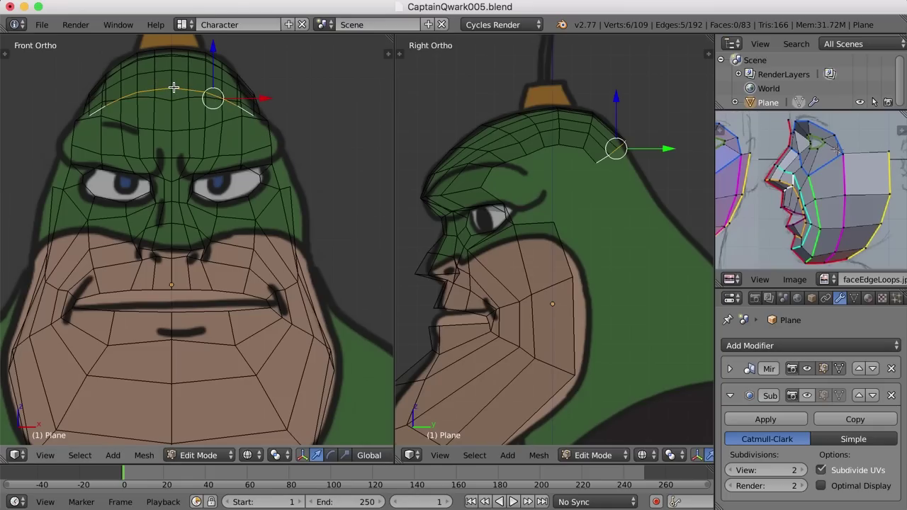
key(1)
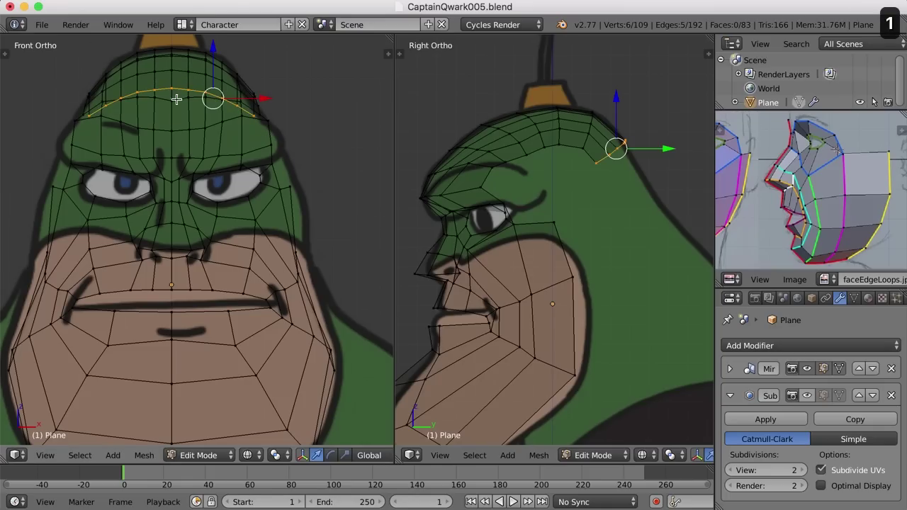
right_click(172, 88)
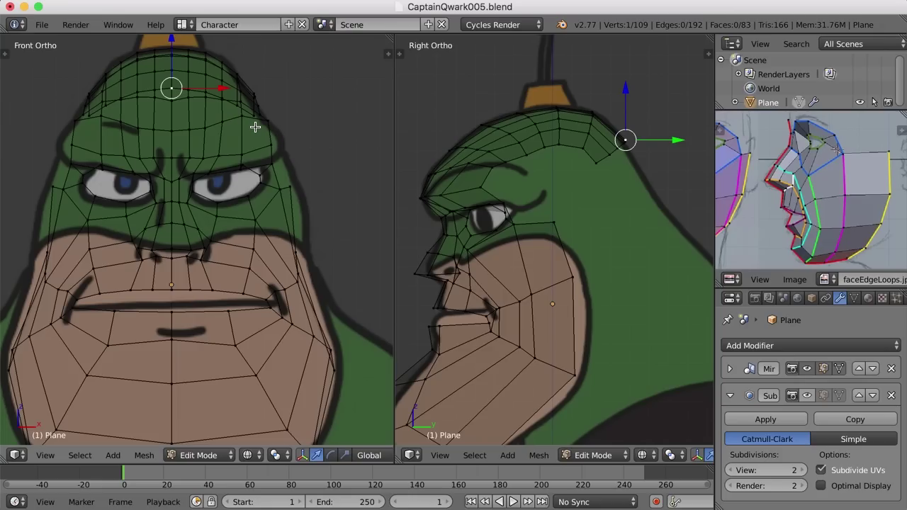
Snap the 3D cursor to the top-centre vertex and set the pivot point to 3D Cursor.
key(shift+s)
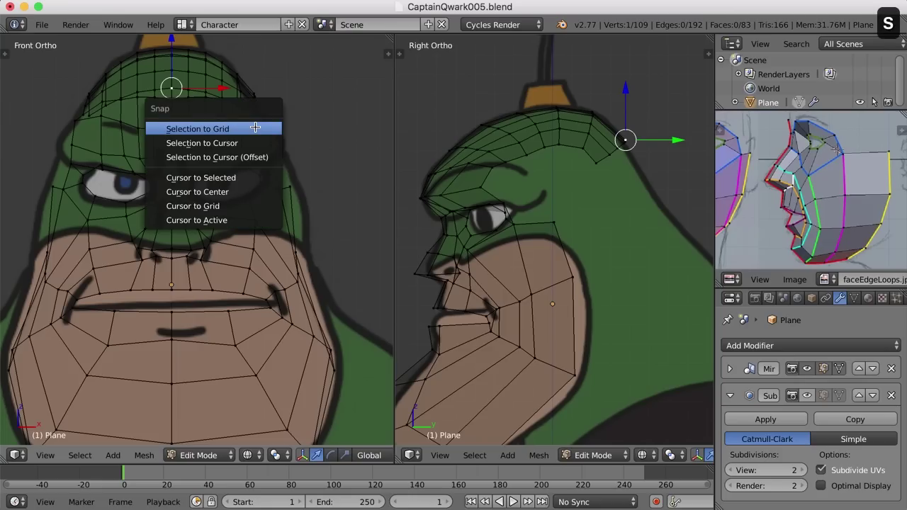
click(245, 178)
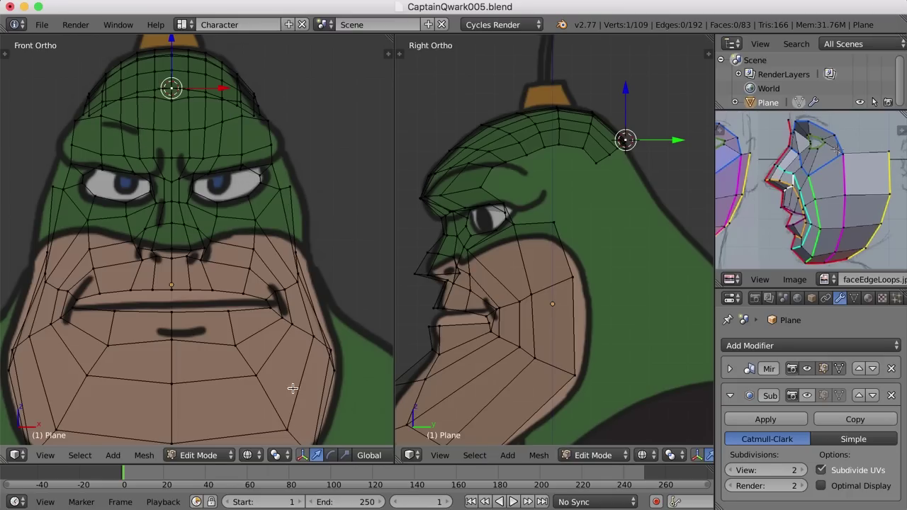
click(287, 455)
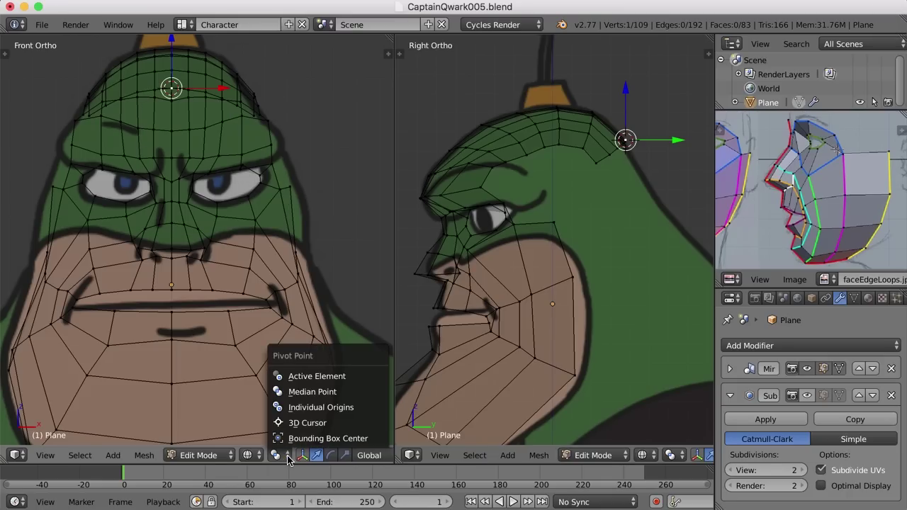
click(313, 426)
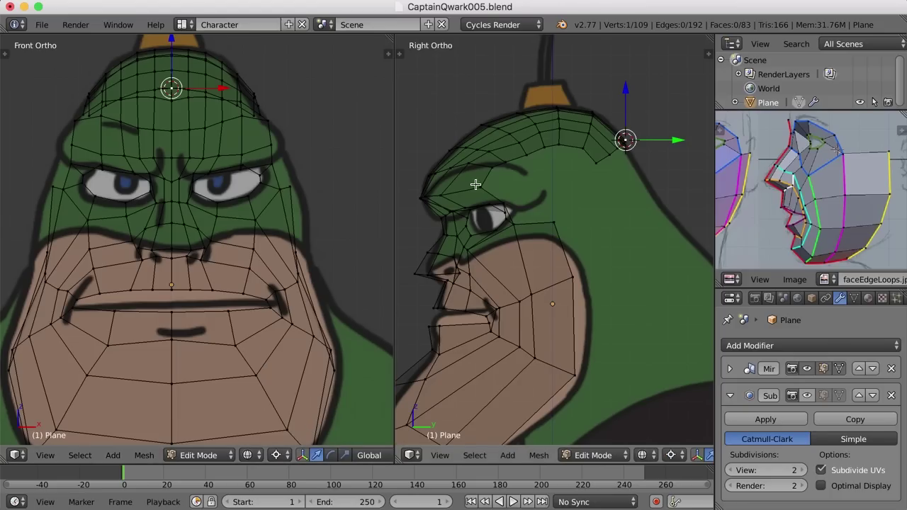
Narrow the head-top loop along X, then extrude a new row down the back of the skull.
alt+right_click(597, 162)
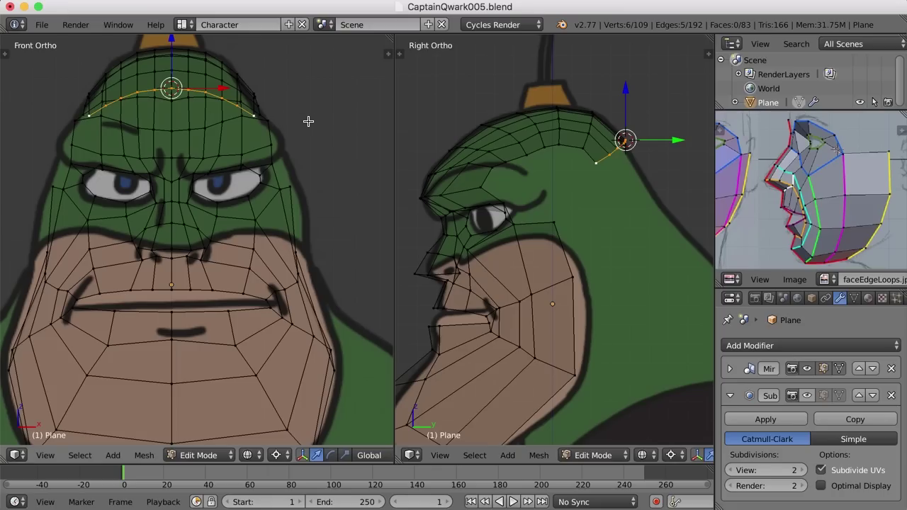
key(s)
key(x)
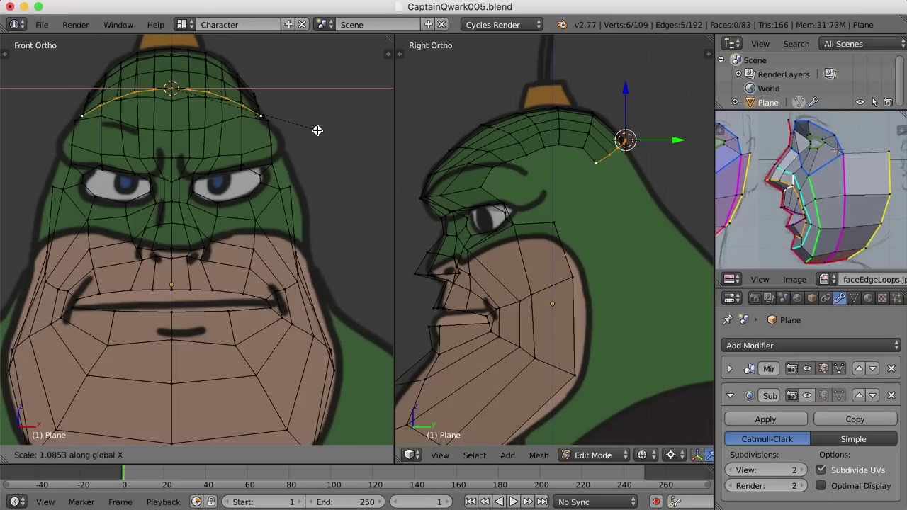
click(317, 130)
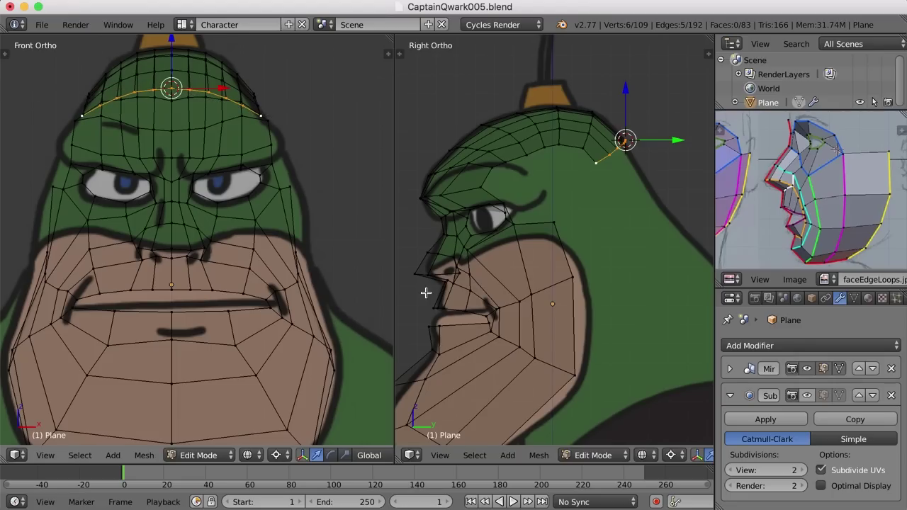
shift+middle_drag(630, 227, 606, 223)
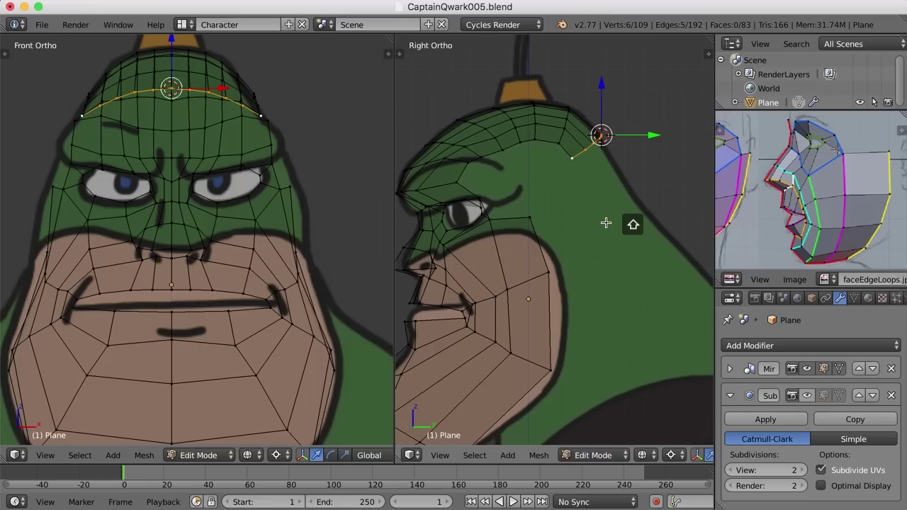
key(e)
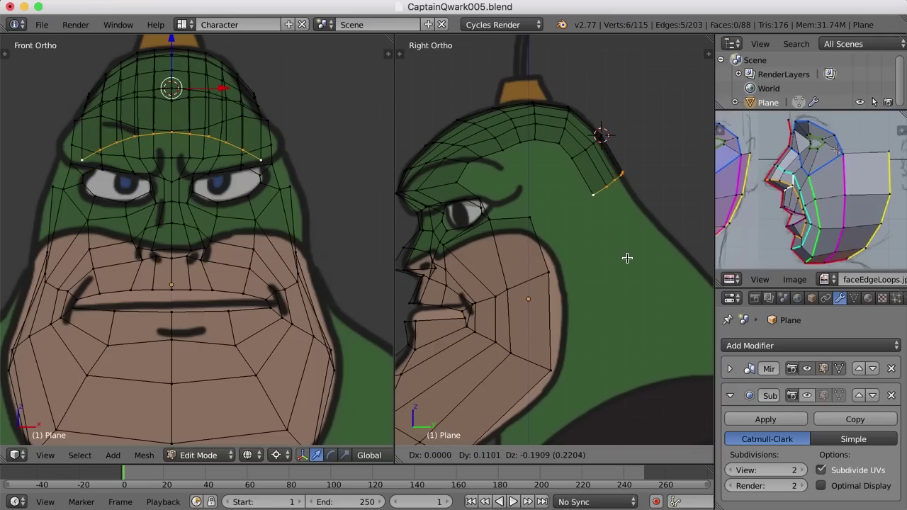
click(628, 258)
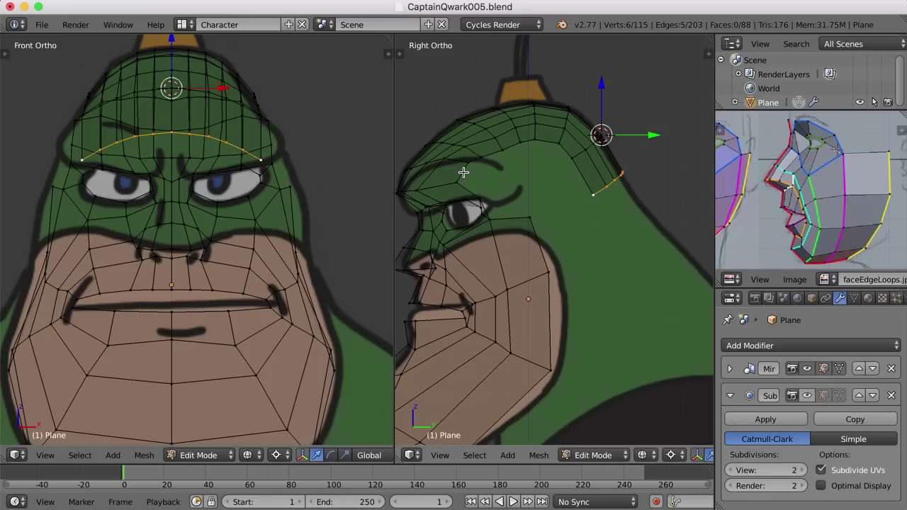
Switch to edge select mode and pick edges across the forehead and temple.
key(ctrl+Tab)
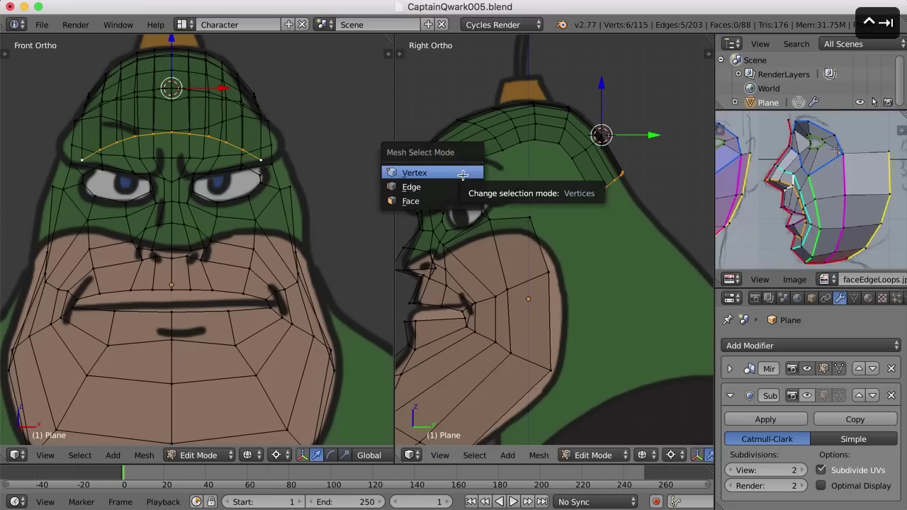
click(461, 188)
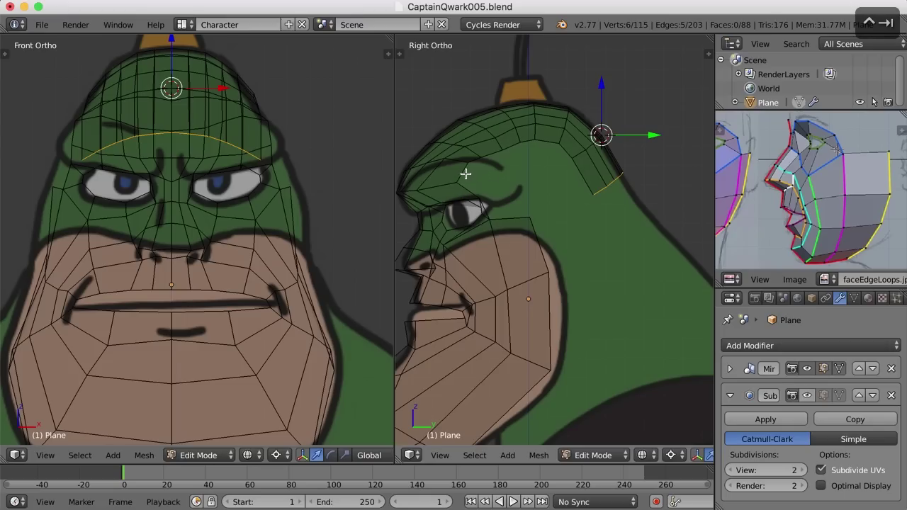
right_click(462, 170)
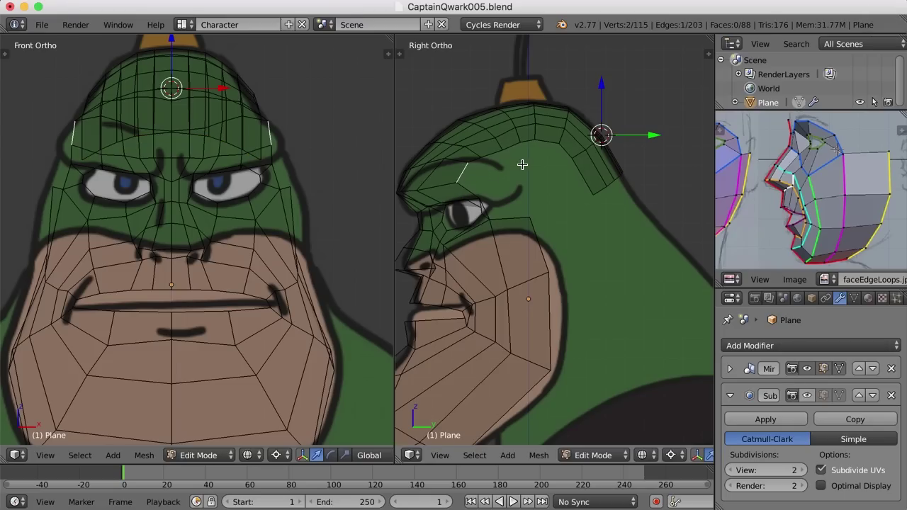
shift+right_click(566, 149)
right_click(470, 192)
shift+right_click(583, 168)
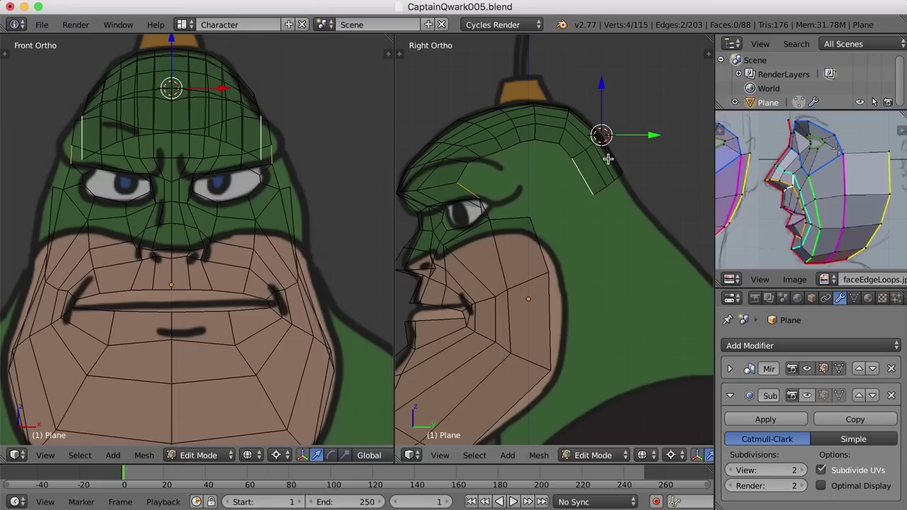
right_click(603, 191)
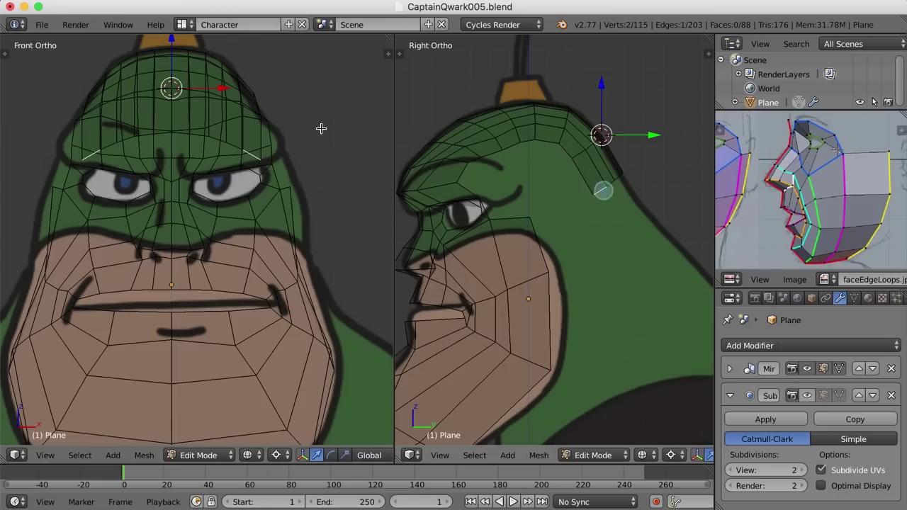
Raise the hat's brim edge loop and the loop near its top.
alt+right_click(183, 134)
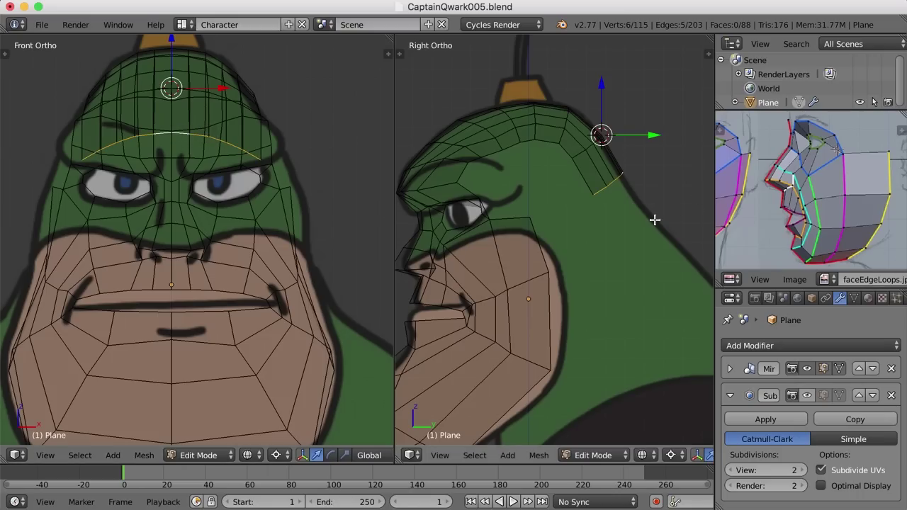
key(g)
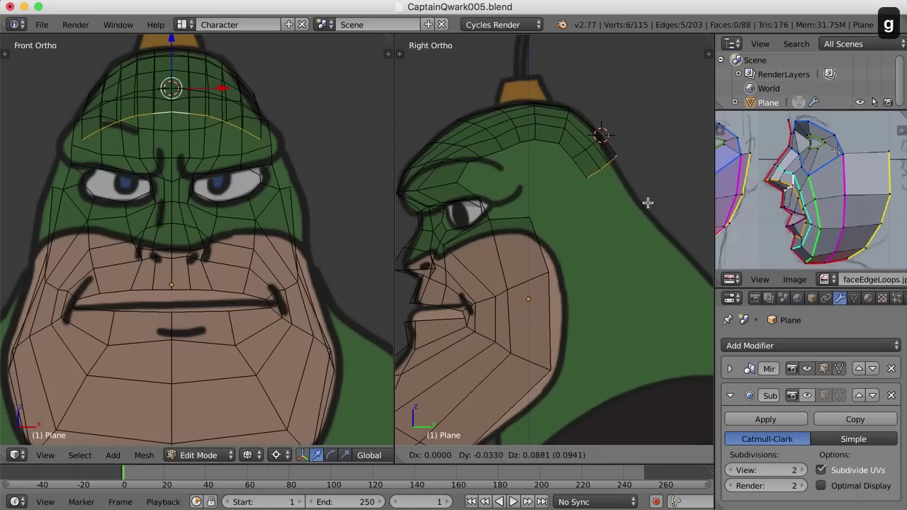
click(647, 204)
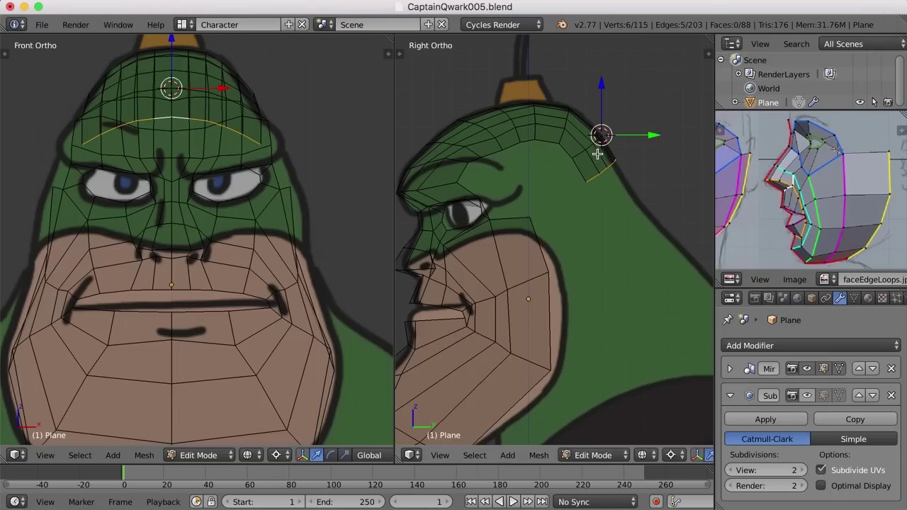
alt+right_click(579, 150)
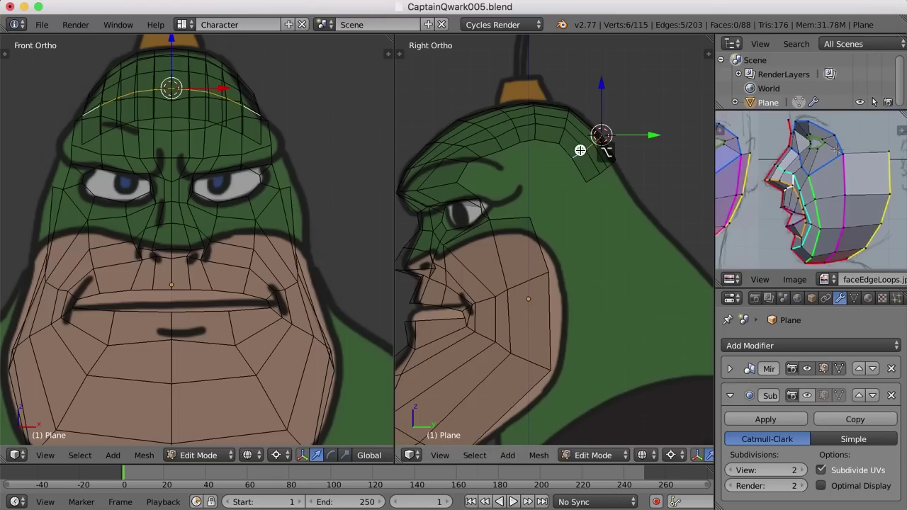
key(g)
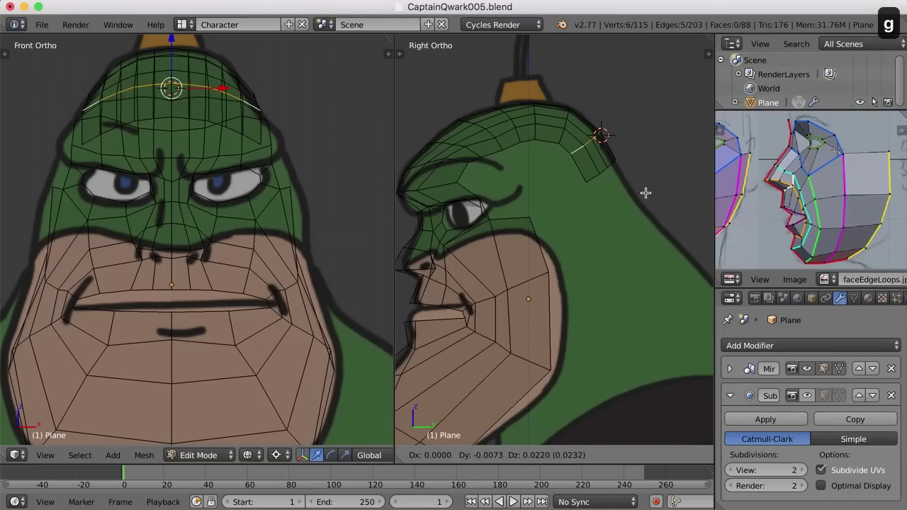
click(645, 192)
Select the forehead edge loop and rotate it around the cursor to follow the hat outline.
key(a)
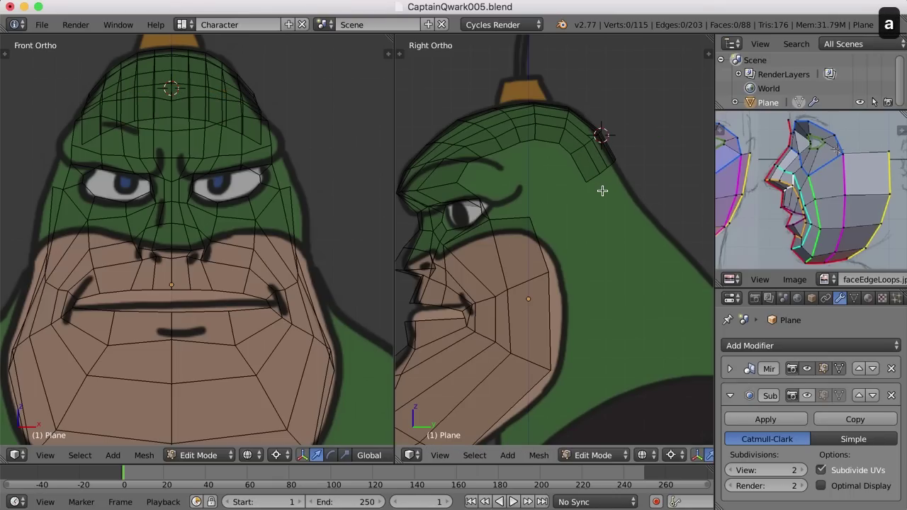
right_click(463, 169)
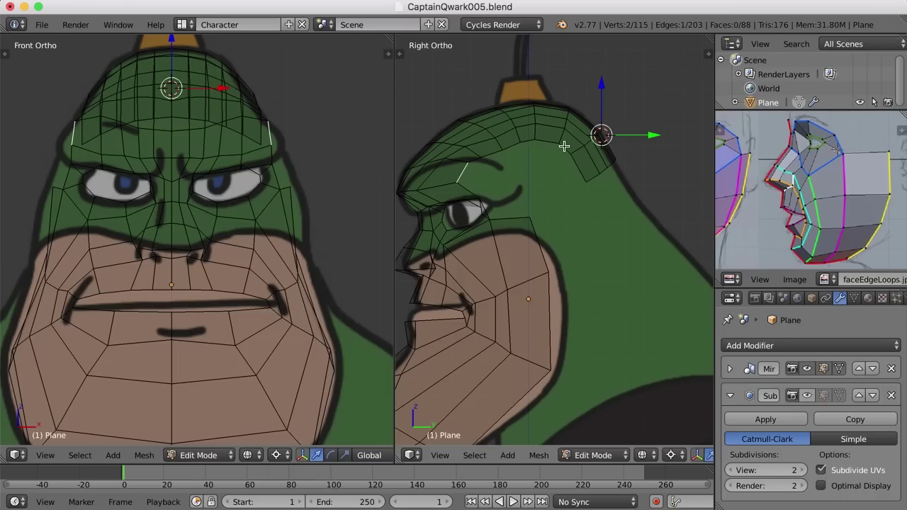
shift+right_click(481, 198)
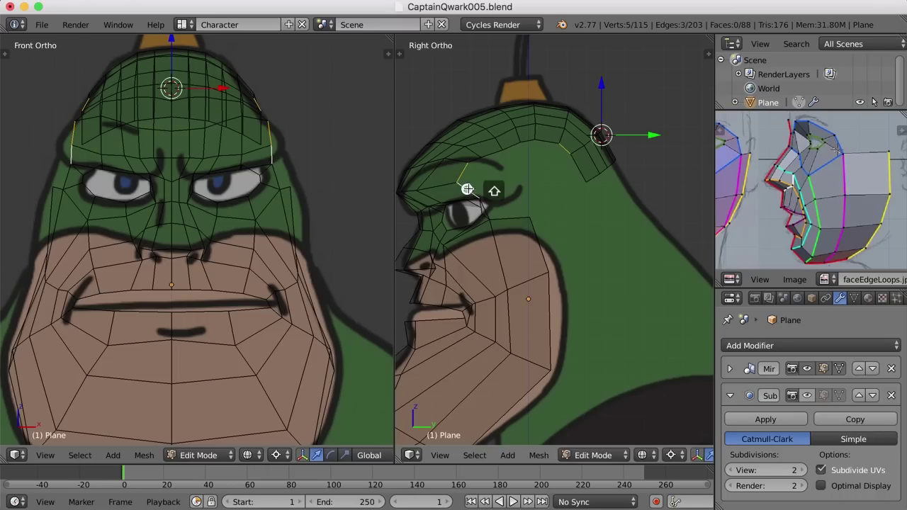
shift+right_click(579, 164)
shift+right_click(586, 179)
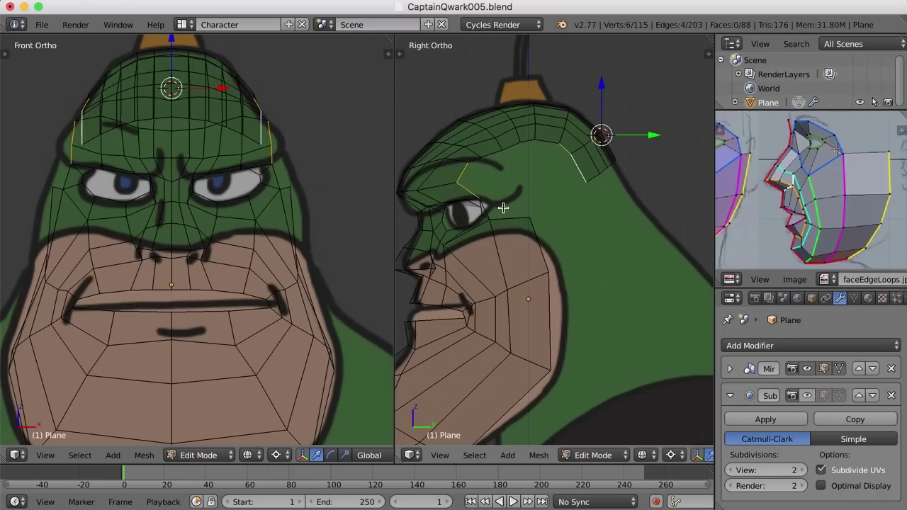
right_click(596, 178)
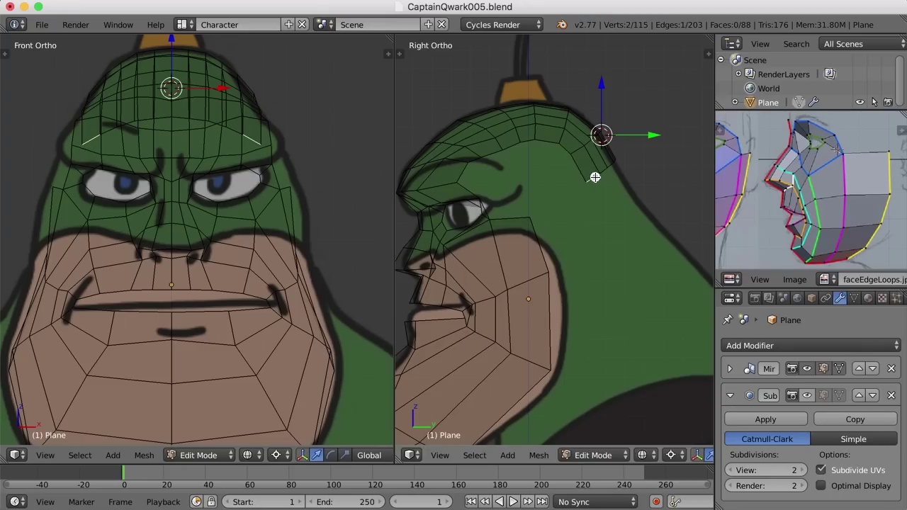
ctrl+right_click(181, 119)
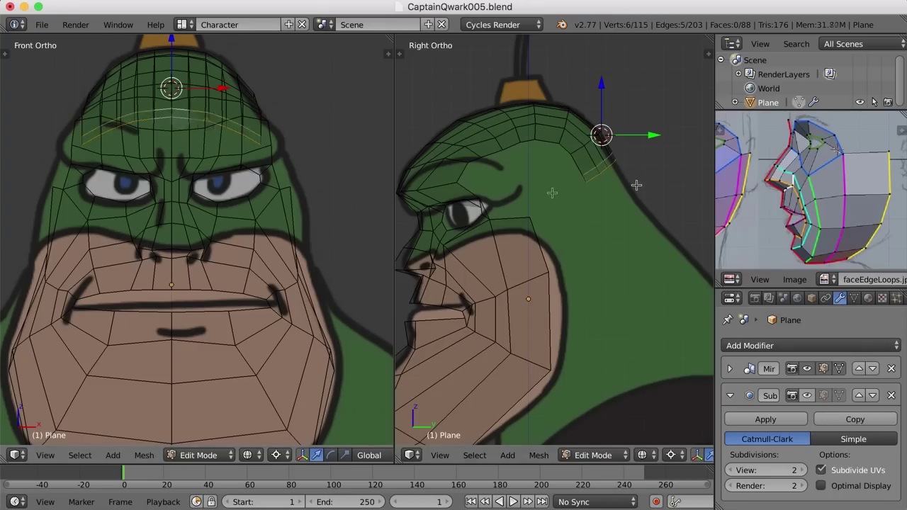
key(r)
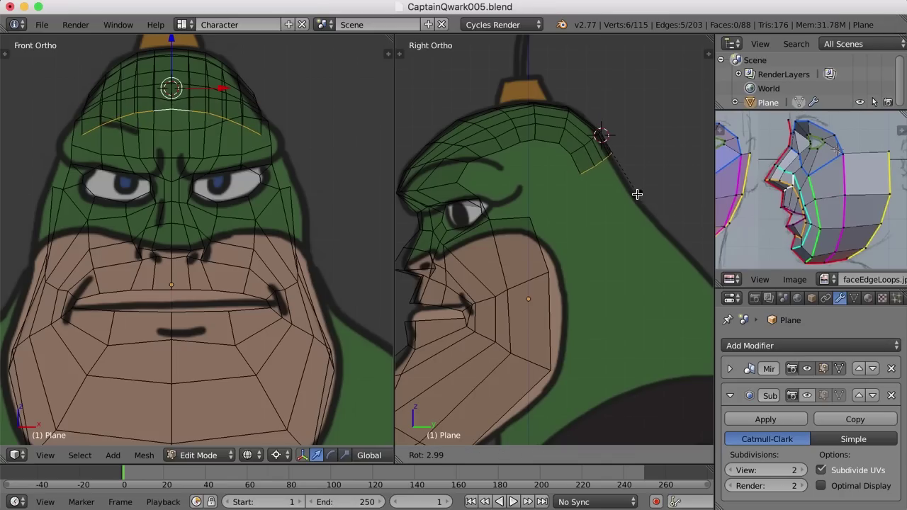
click(637, 193)
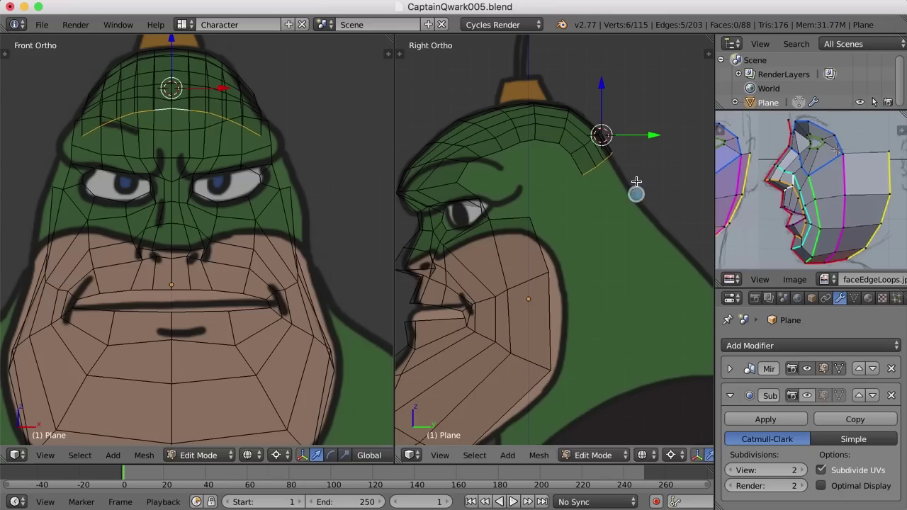
Rotate the forehead loop about its Median Point and extrude a new loop down toward the brows.
click(285, 459)
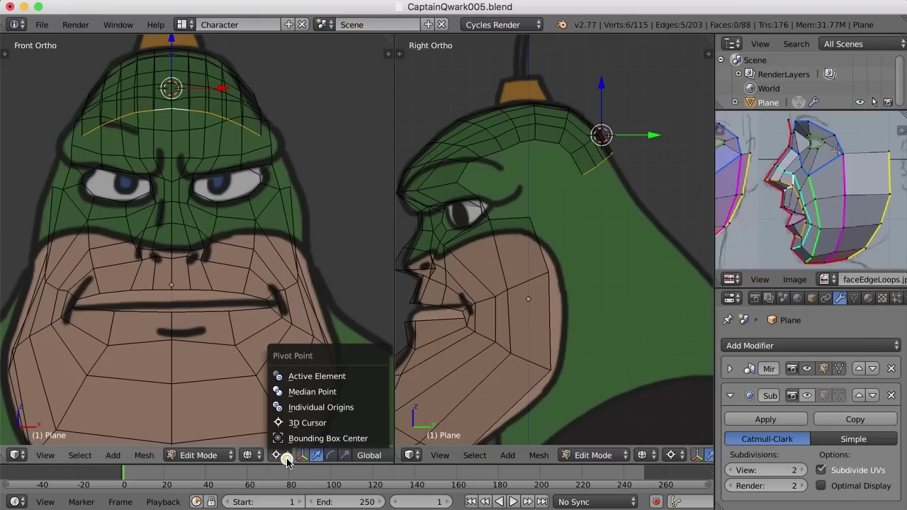
click(312, 392)
key(r)
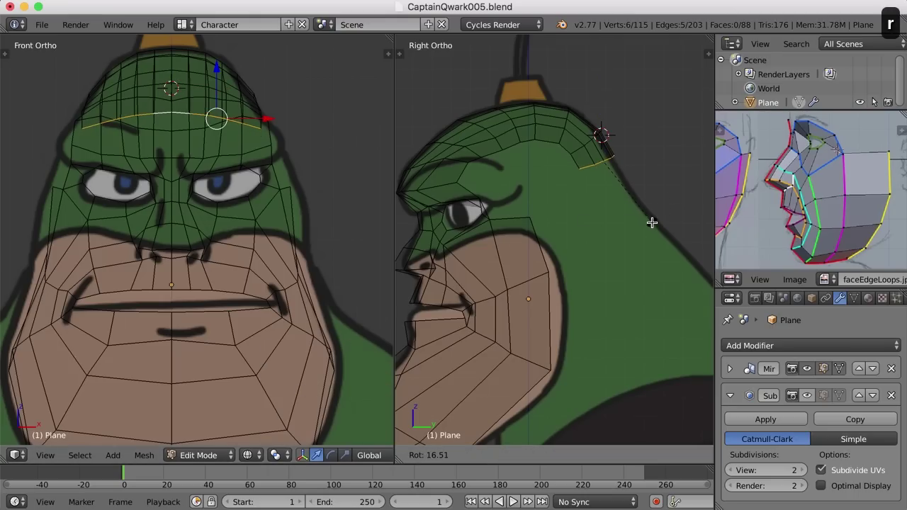
click(652, 223)
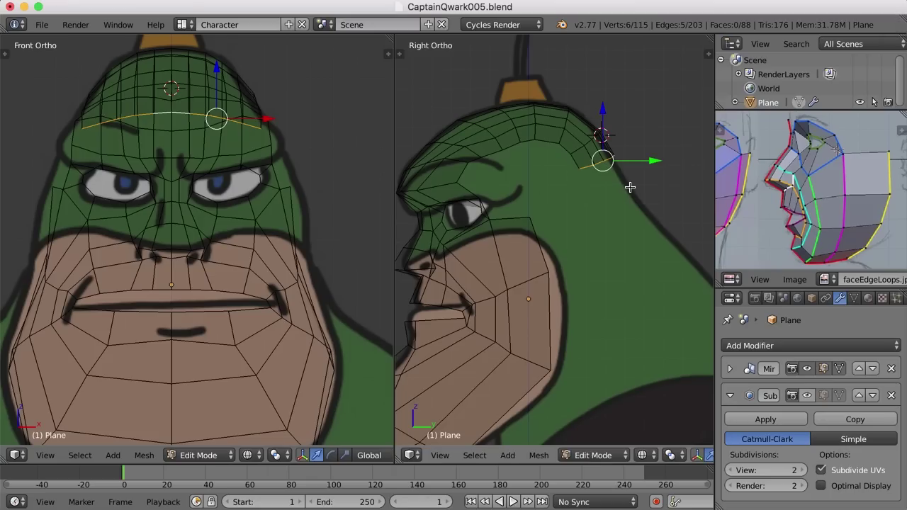
key(e)
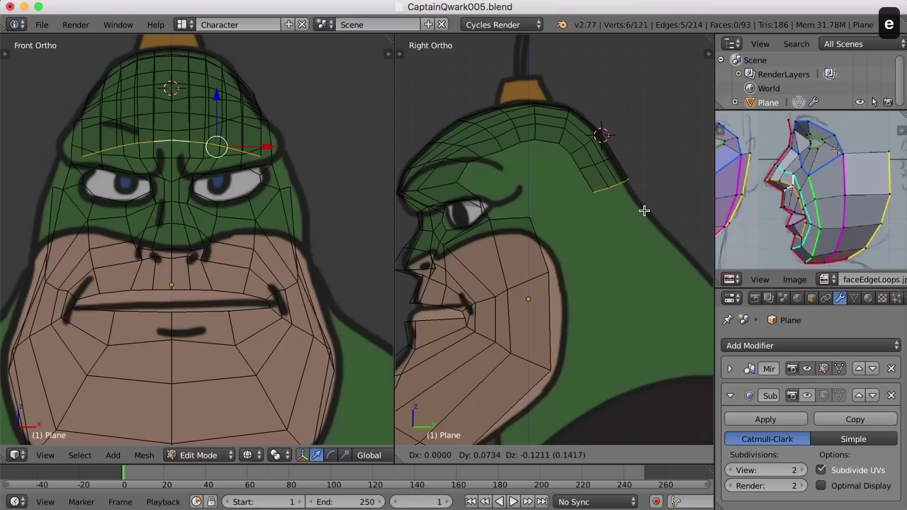
click(643, 212)
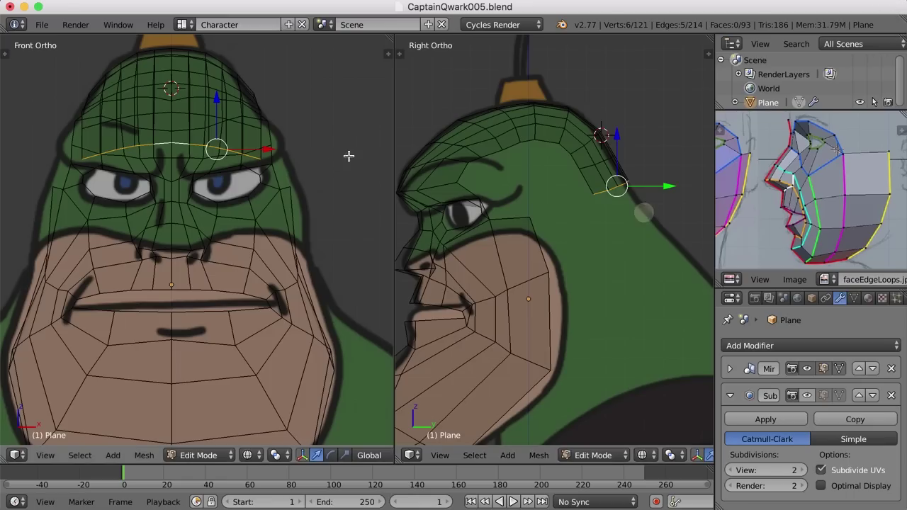
Snap the 3D cursor to the brow's centre vertex and make it the pivot.
right_click(172, 142)
key(shift+s)
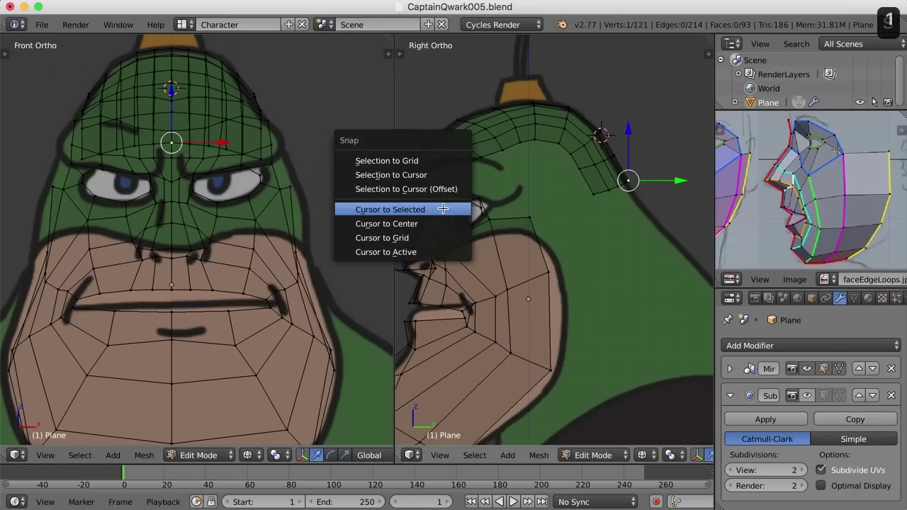
key(shift+s)
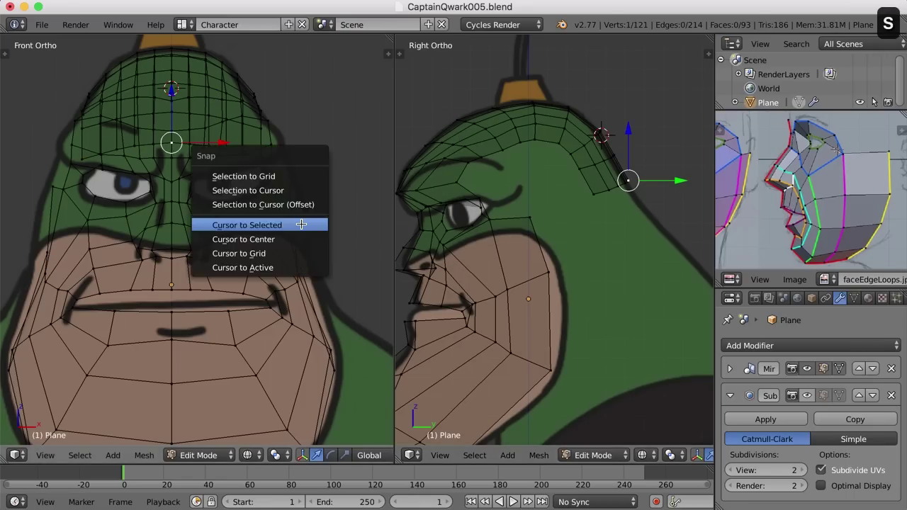
click(301, 225)
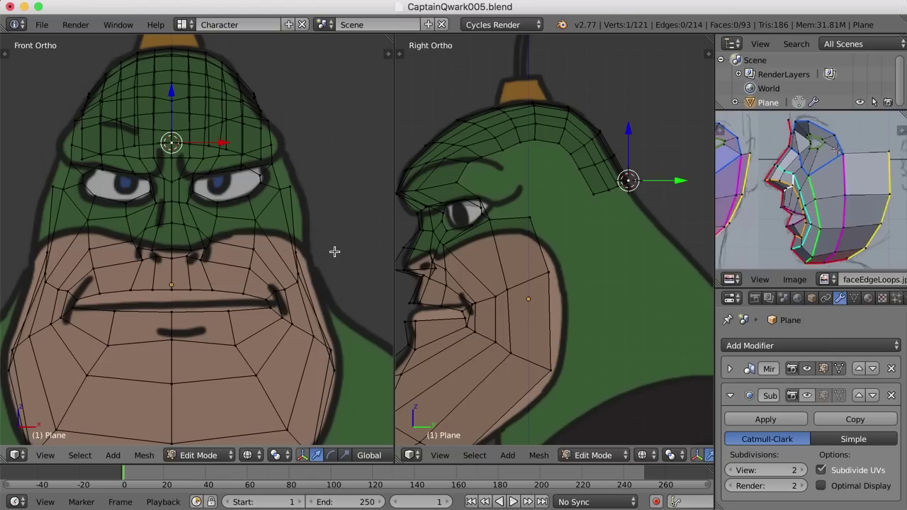
key(period)
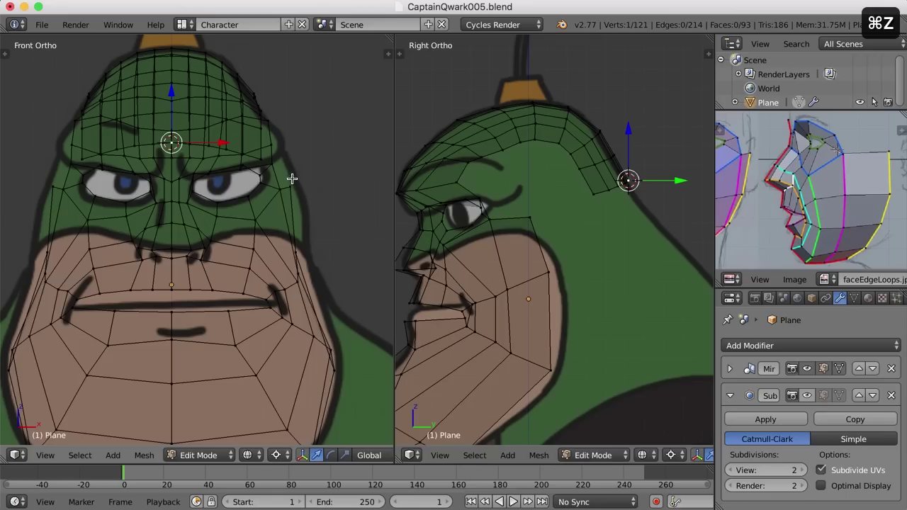
Widen the forehead edge loop along X to match the reference face.
alt+click(260, 157)
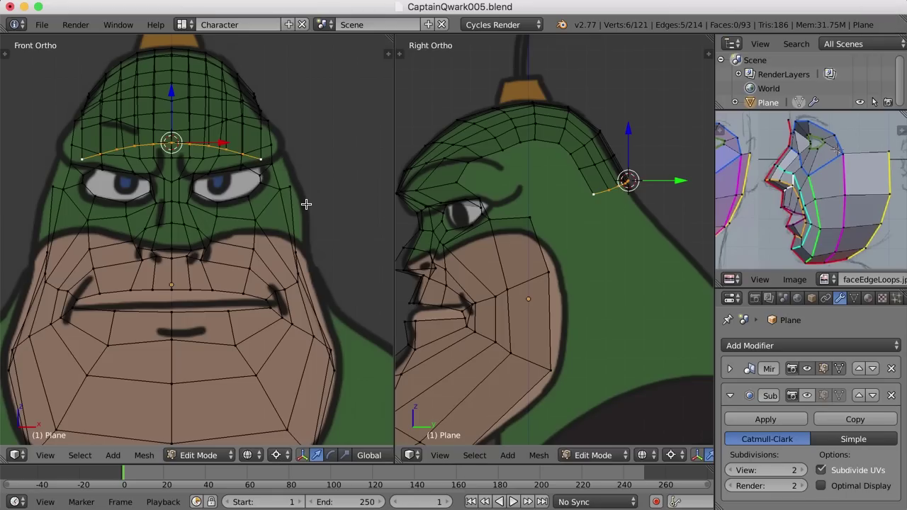
key(s)
key(x)
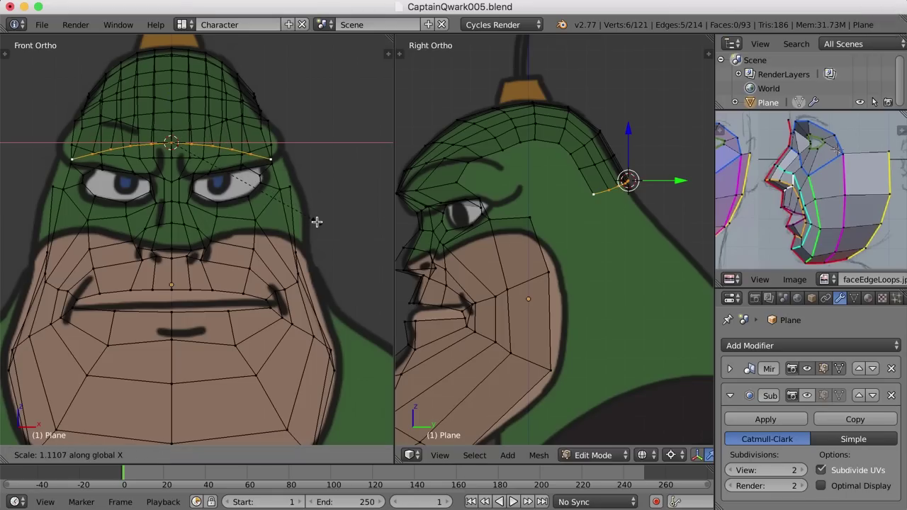
click(317, 221)
right_click(169, 109)
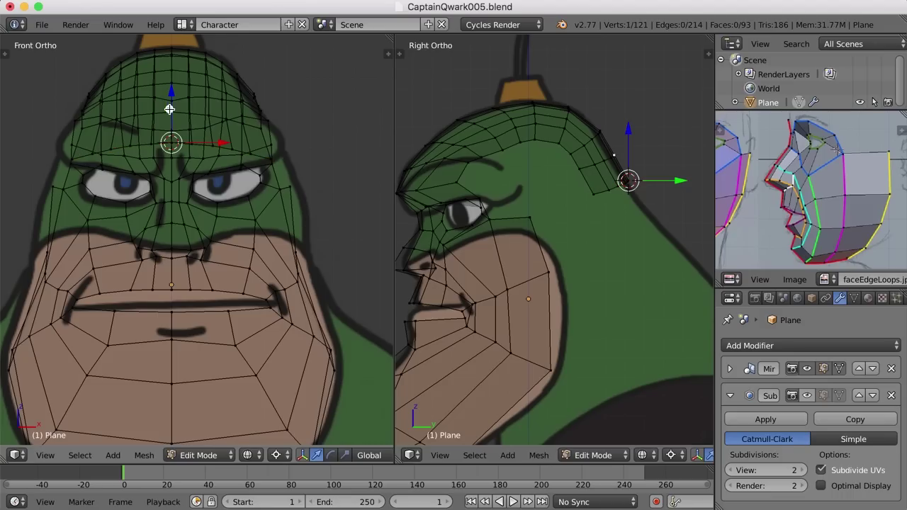
alt+right_click(261, 131)
key(s)
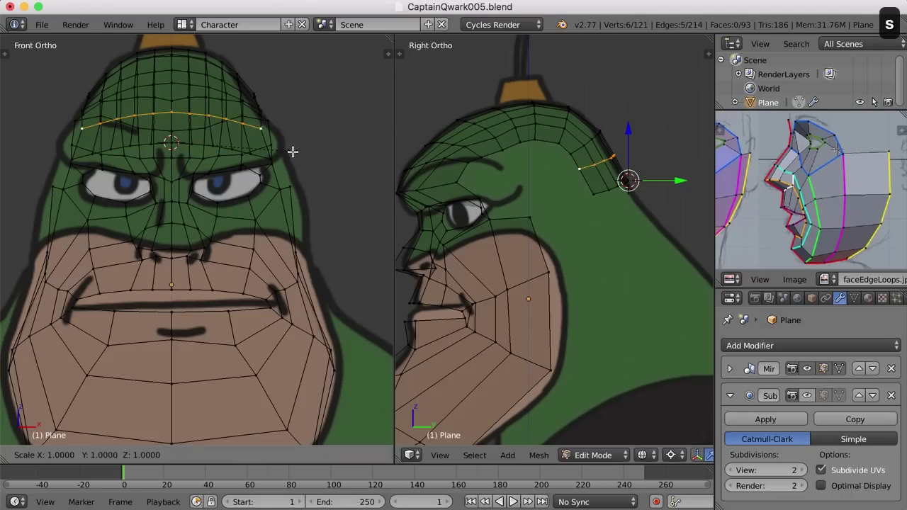
key(x)
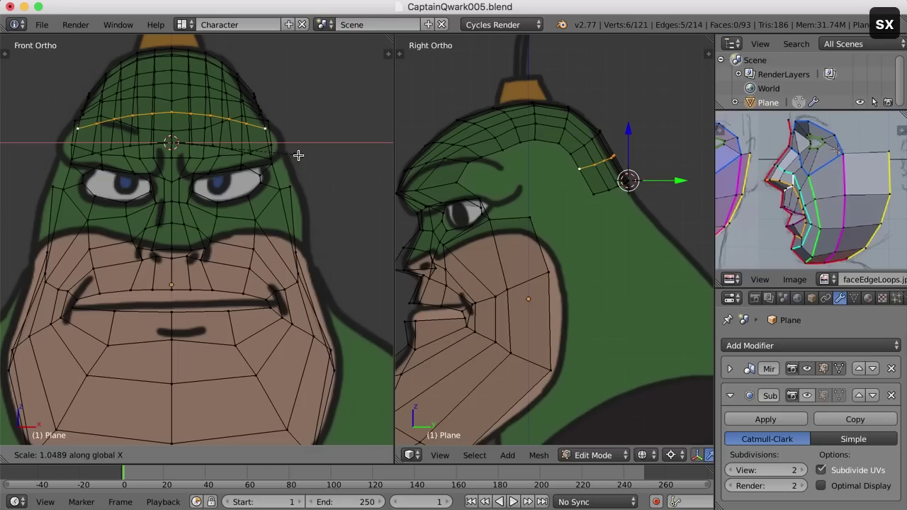
click(299, 154)
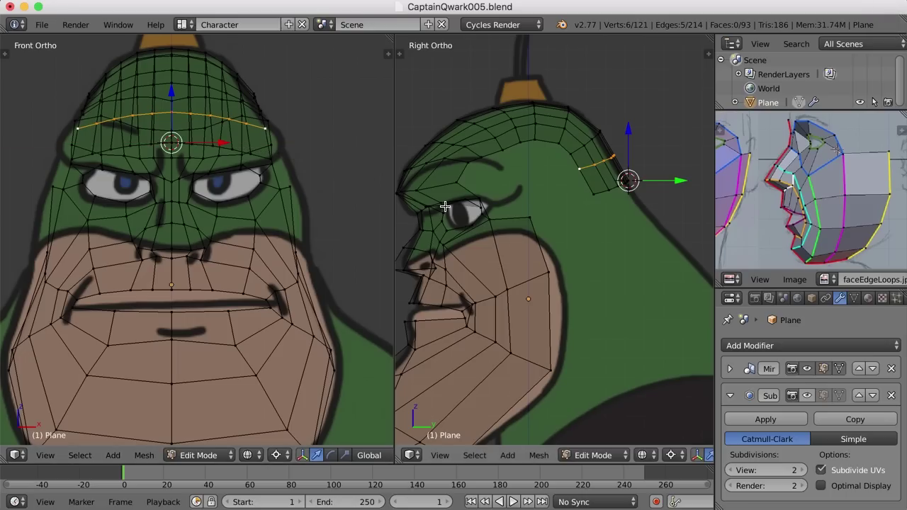
Set the pivot to 3D Cursor and select the edge loop at the back of the head.
key(a)
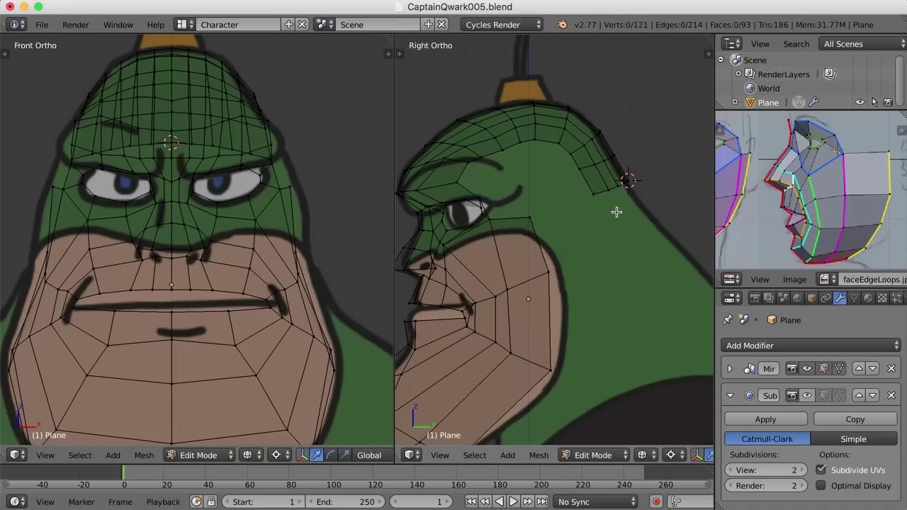
key(ctrl+comma)
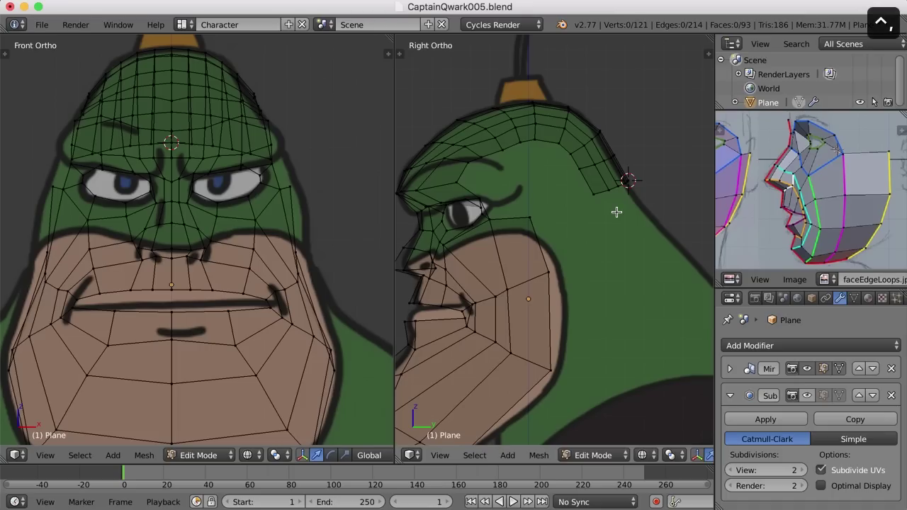
key(period)
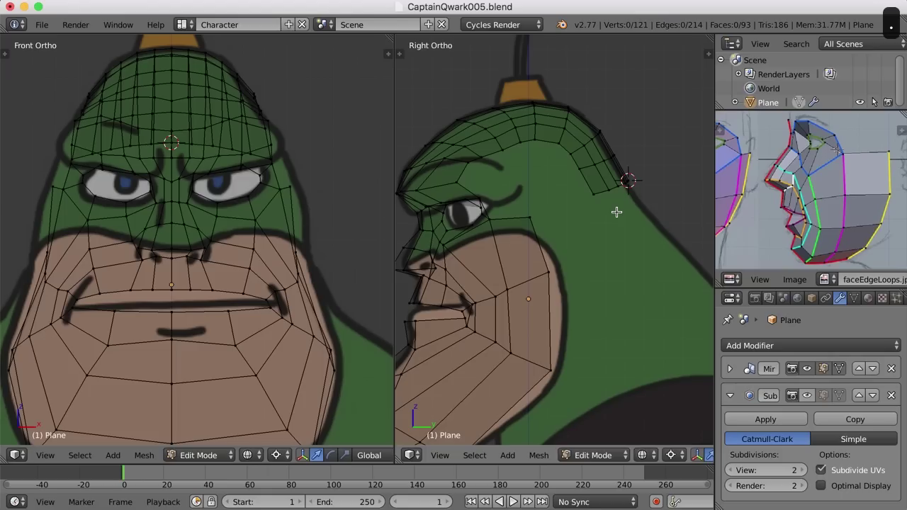
key(ctrl+period)
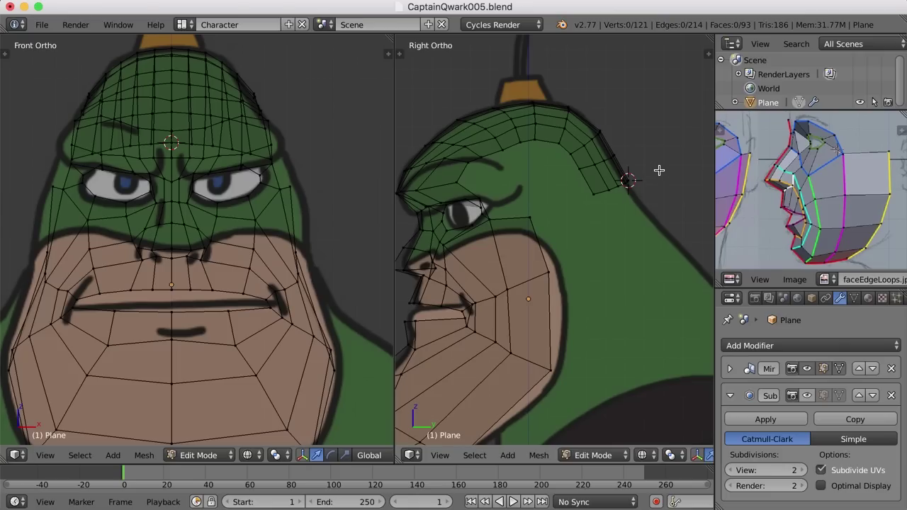
mouse_move(631, 169)
ctrl+mouse_down()
mouse_move(580, 187)
mouse_move(578, 215)
mouse_move(638, 224)
mouse_move(659, 167)
ctrl+mouse_up()
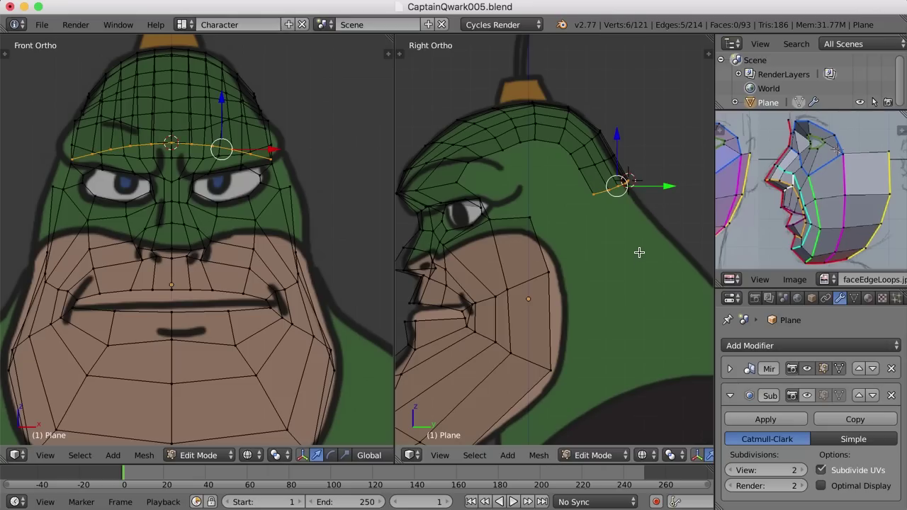
Extrude the back loop one row down and snap the 3D cursor pivot to its centre vertex.
key(e)
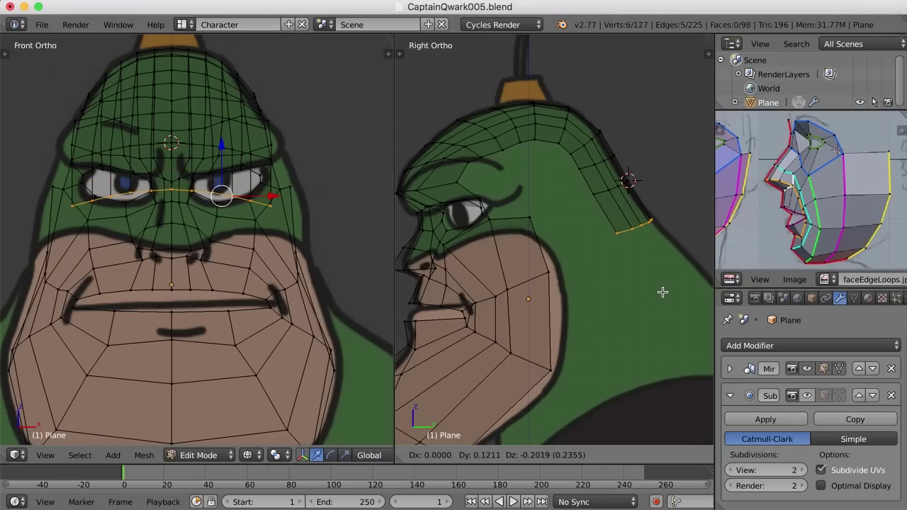
click(662, 293)
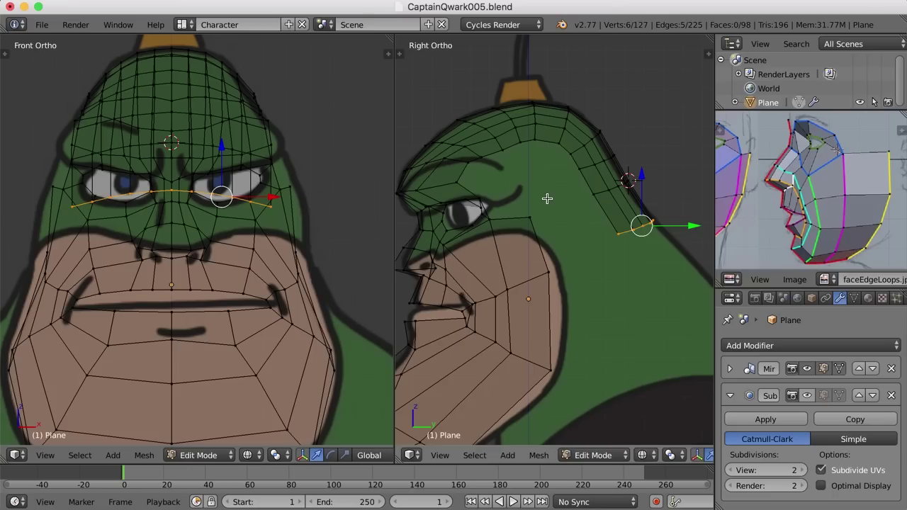
right_click(172, 190)
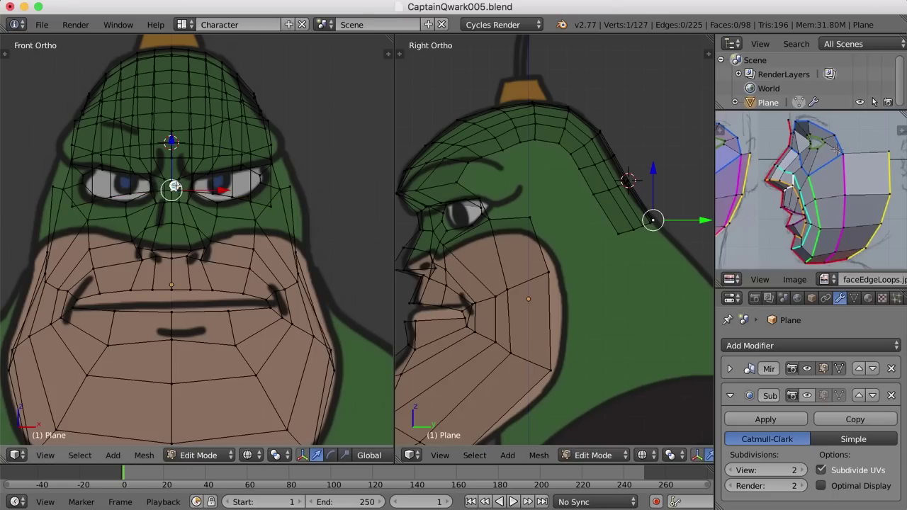
key(shift+s)
click(265, 204)
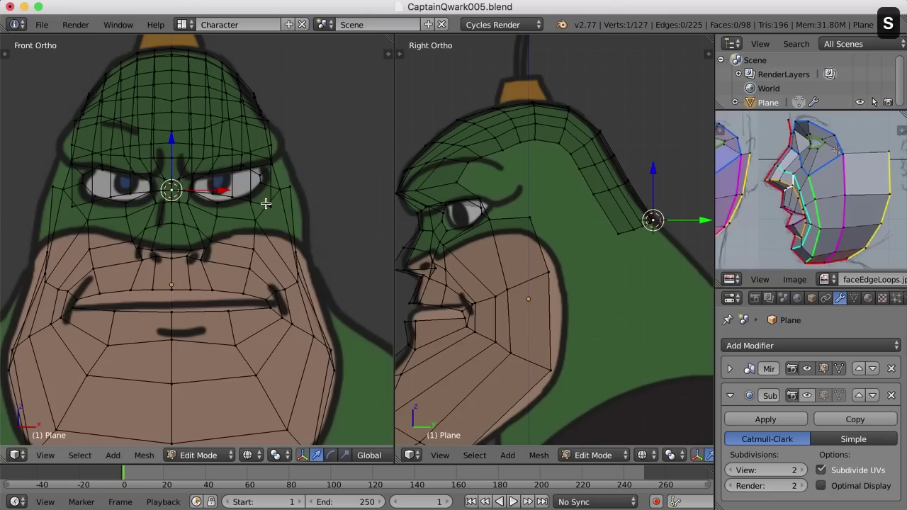
key(period)
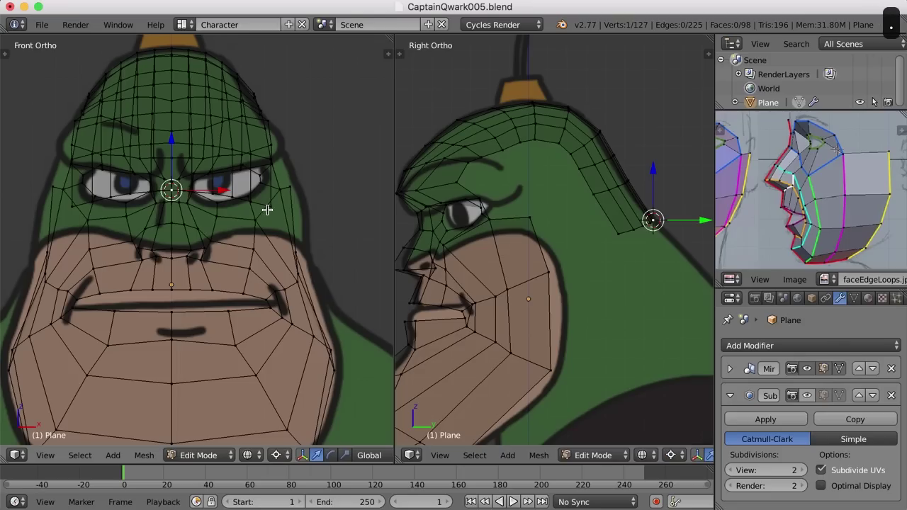
Widen the eye-line loop along X and extrude another row down the back of the head.
alt+right_click(274, 204)
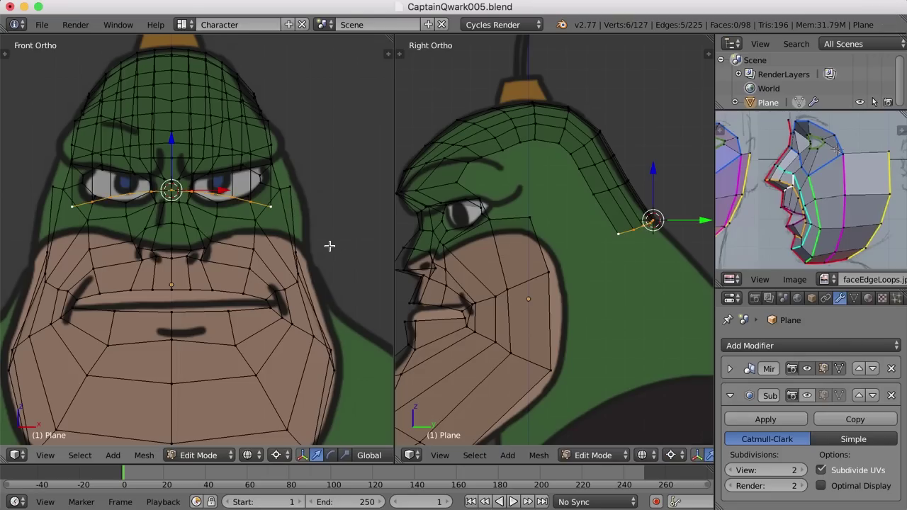
key(s)
key(x)
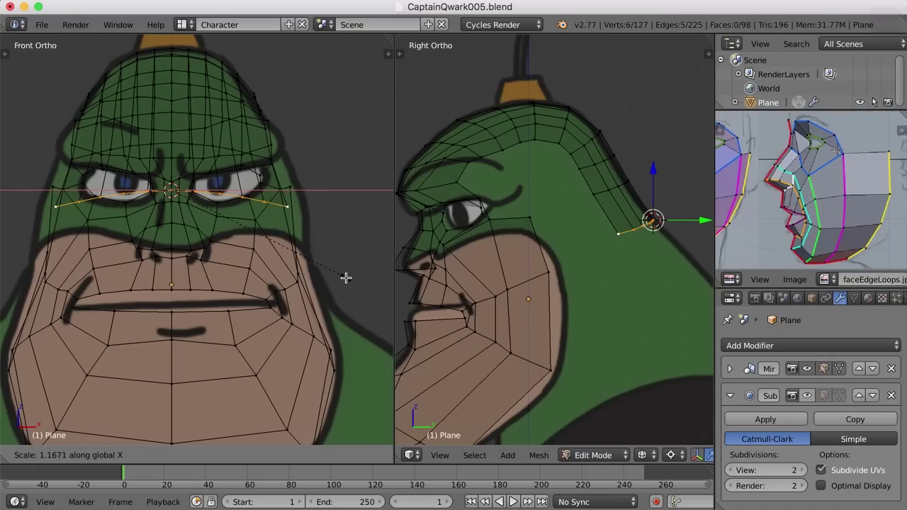
click(347, 279)
shift+middle_drag(652, 290, 624, 279)
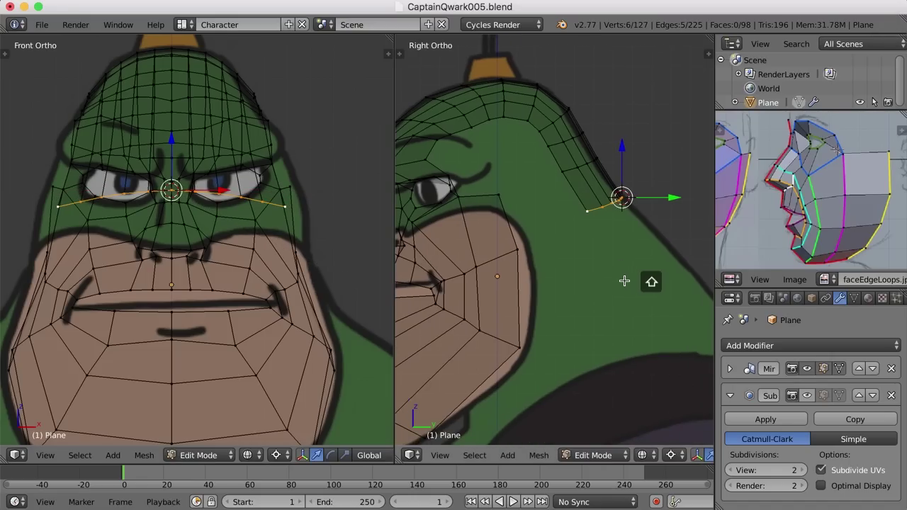
key(e)
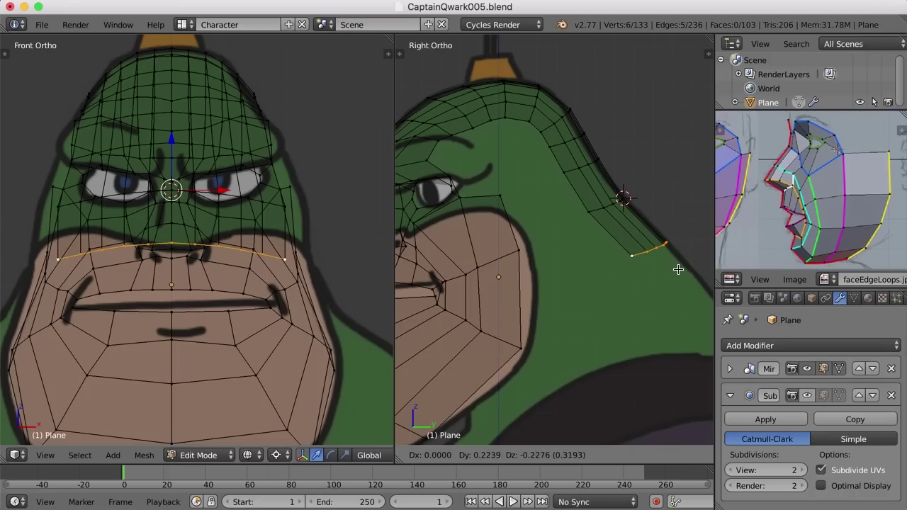
click(678, 269)
key(shift+s)
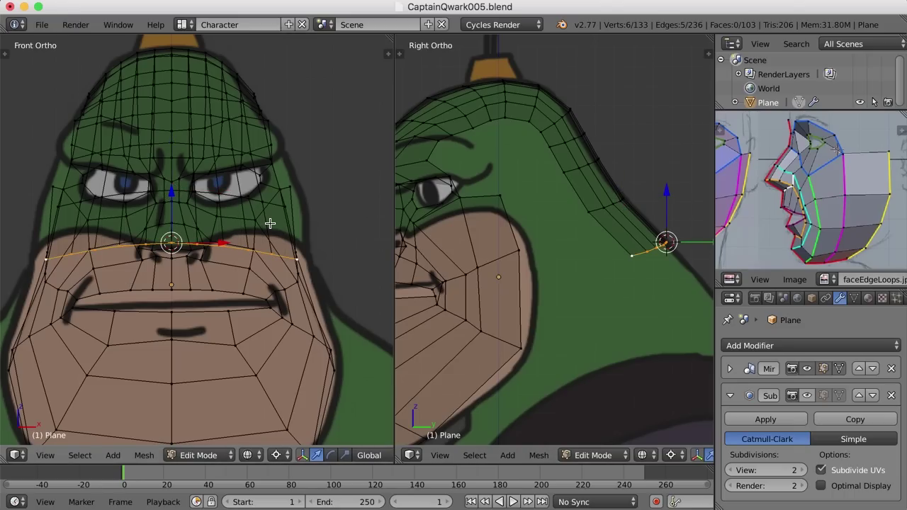
Switch to the Default layout, deselect the mesh and orbit round to the face side of the head.
click(184, 25)
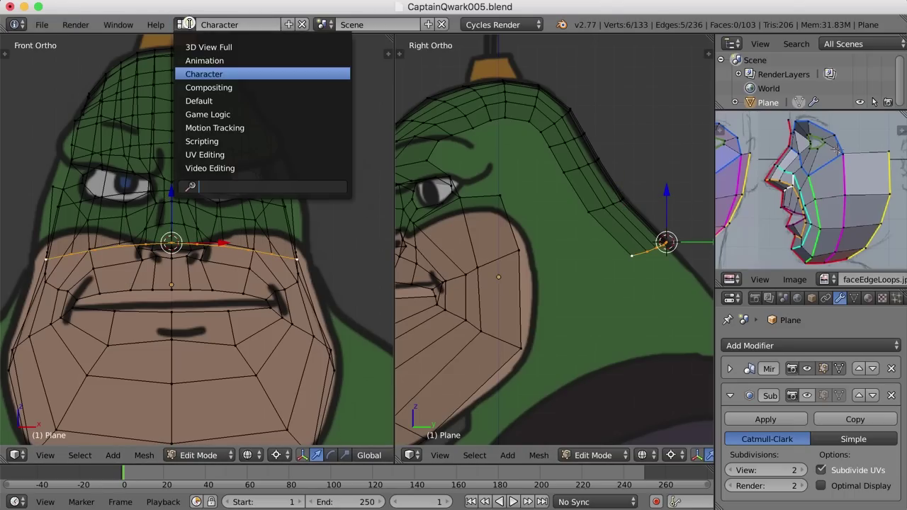
click(205, 100)
middle_drag(573, 306, 475, 292)
key(a)
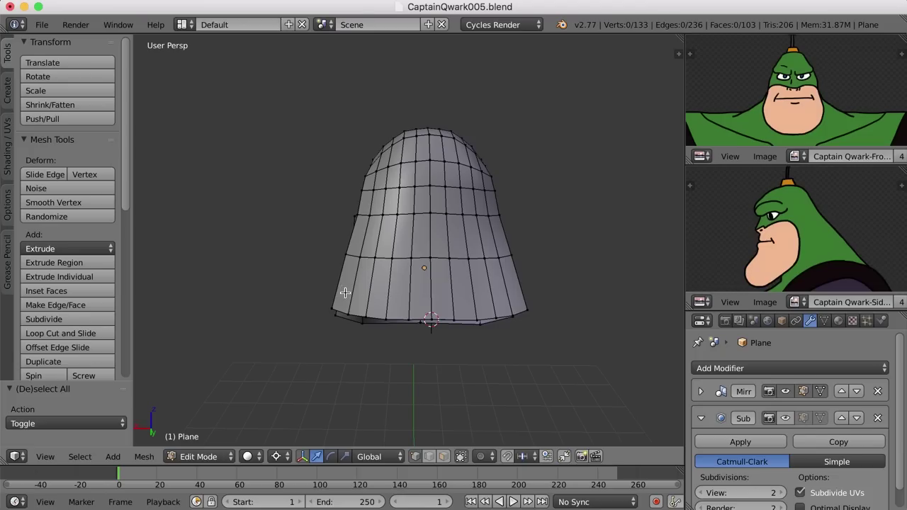
middle_drag(360, 293, 447, 298)
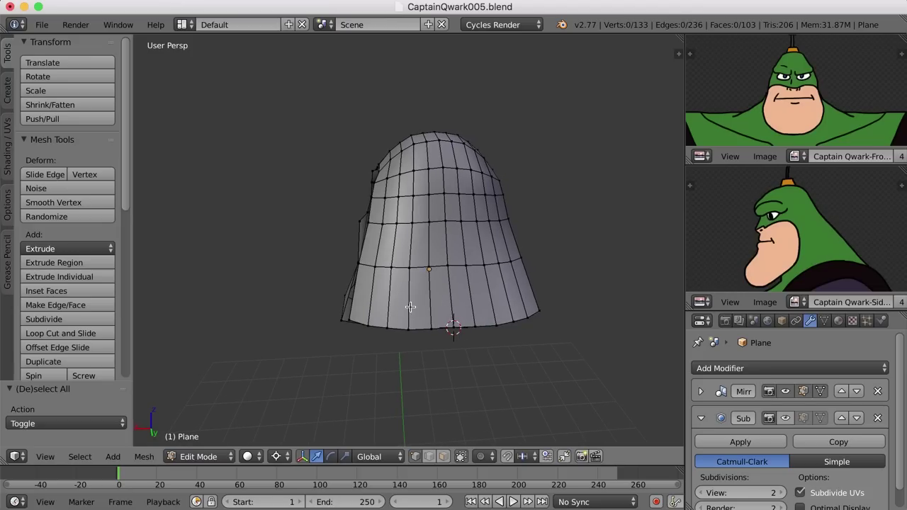
middle_drag(398, 313, 467, 309)
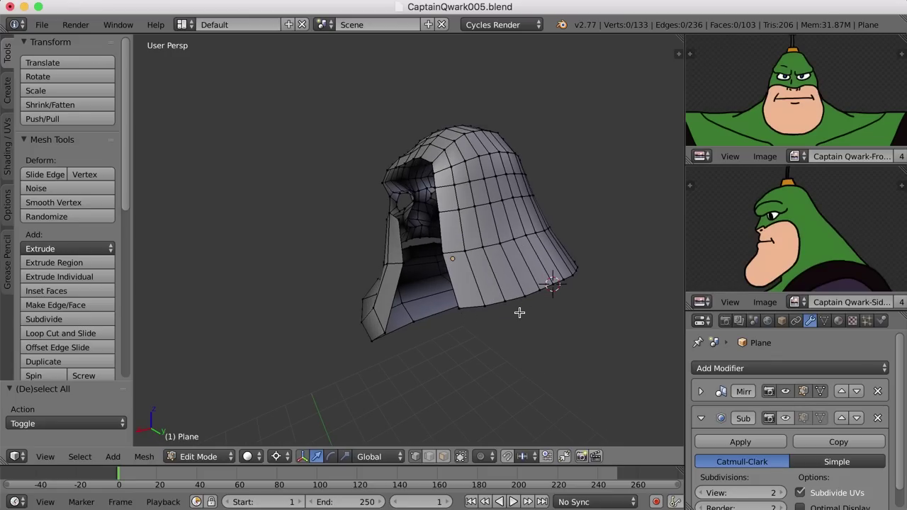
middle_drag(477, 343, 504, 324)
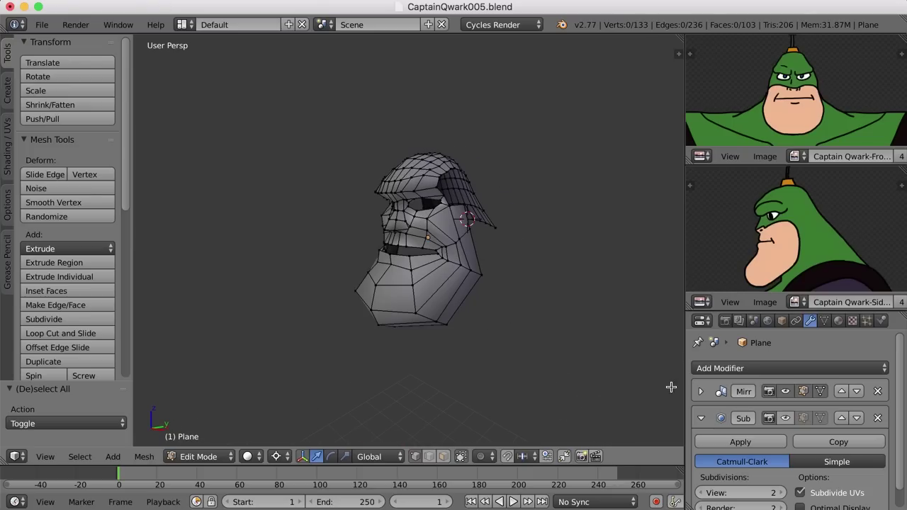
Turn on subdivision smoothing and inspect the smoothed head in object mode, then return to edit mode.
click(785, 420)
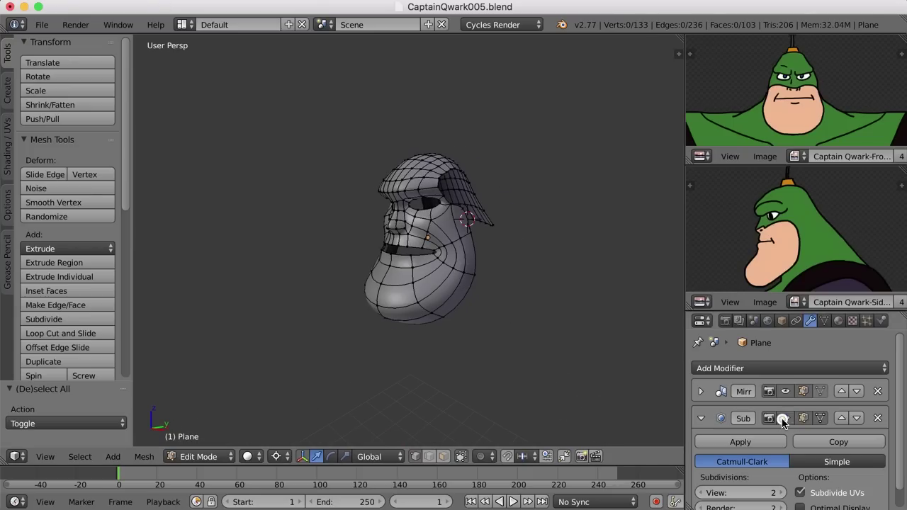
key(Tab)
middle_drag(512, 295, 432, 318)
key(Tab)
scroll(432, 318, up, 3)
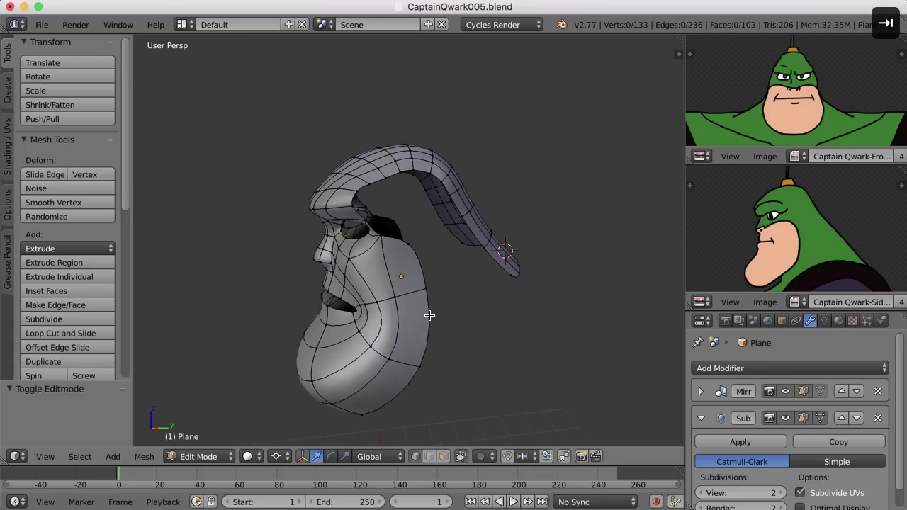
scroll(429, 274, up, 1)
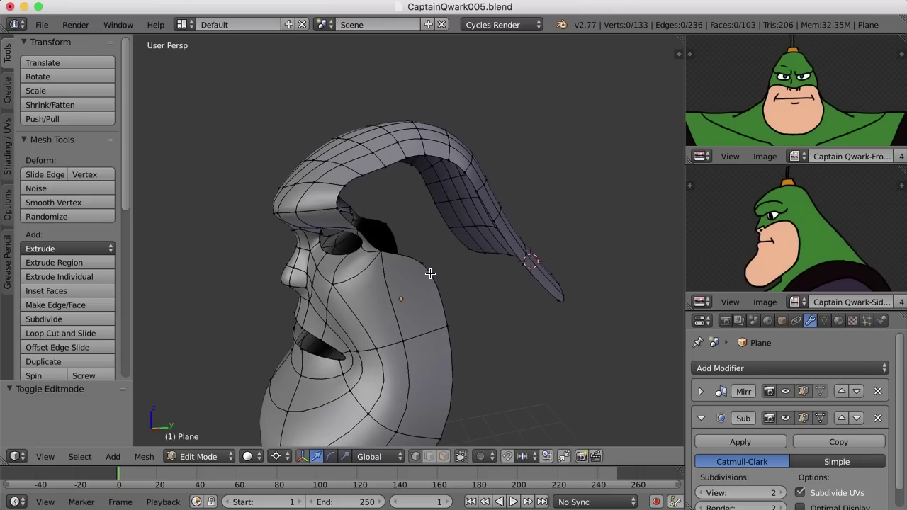
Hide the smoothing, go back to the Character layout, recentre the head and widen the side view.
click(785, 419)
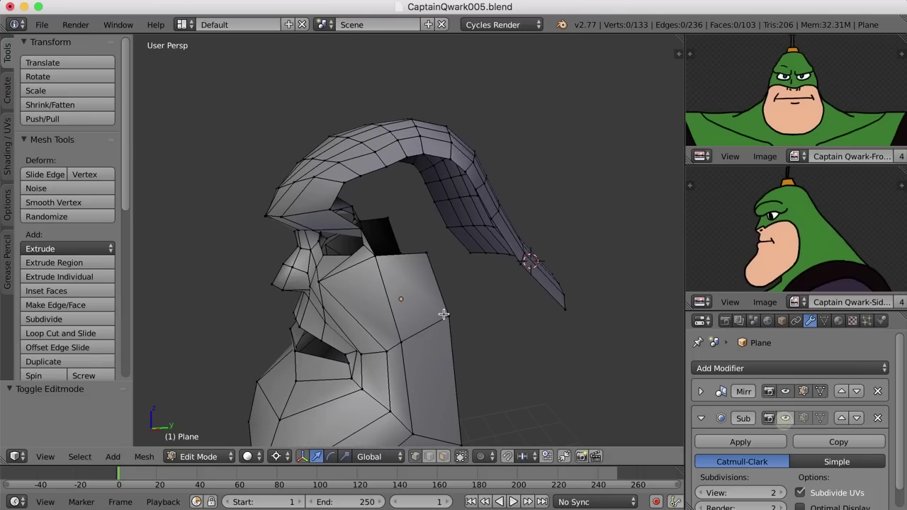
click(184, 24)
click(204, 73)
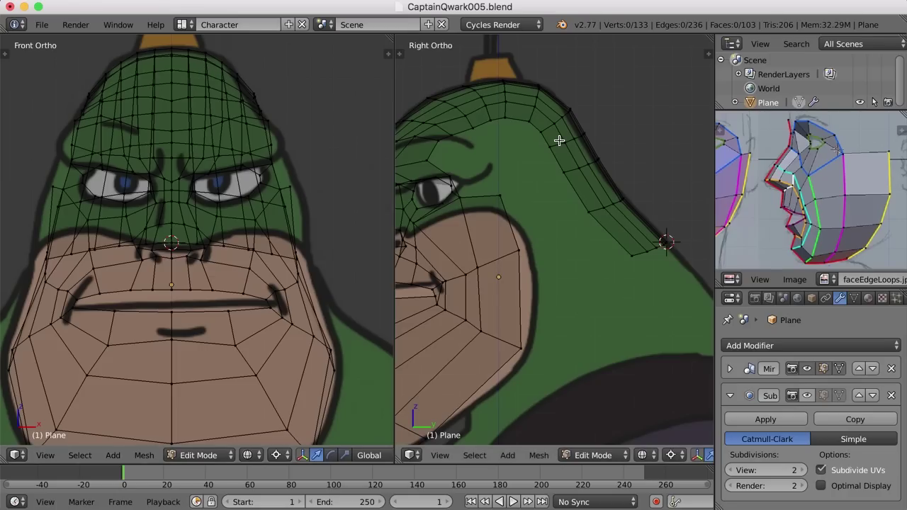
shift+middle_drag(531, 183, 577, 199)
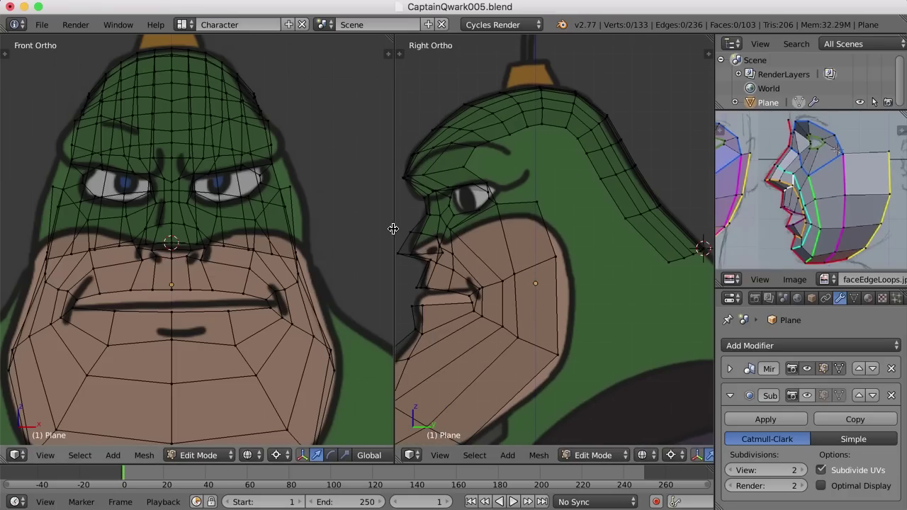
drag(394, 227, 304, 227)
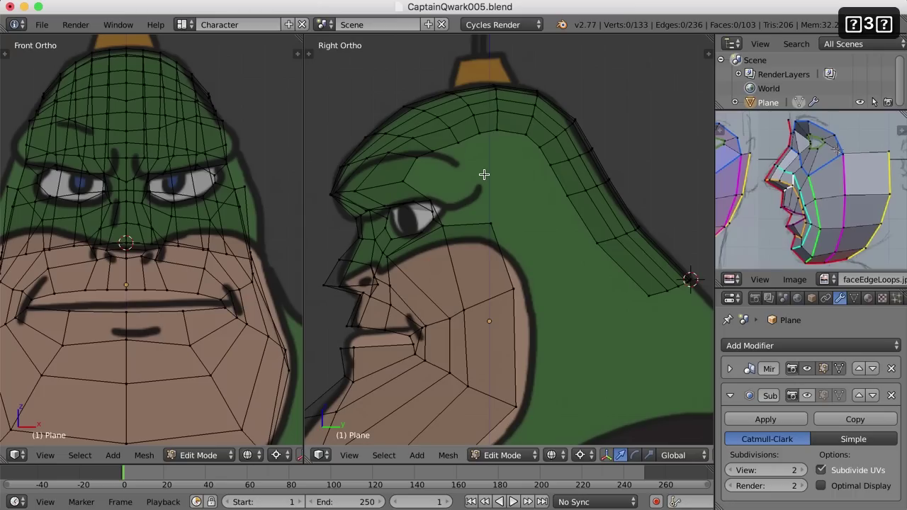
In edge mode, select edges running from the brow and eye back to the crown and cheek.
key(2)
right_click(409, 167)
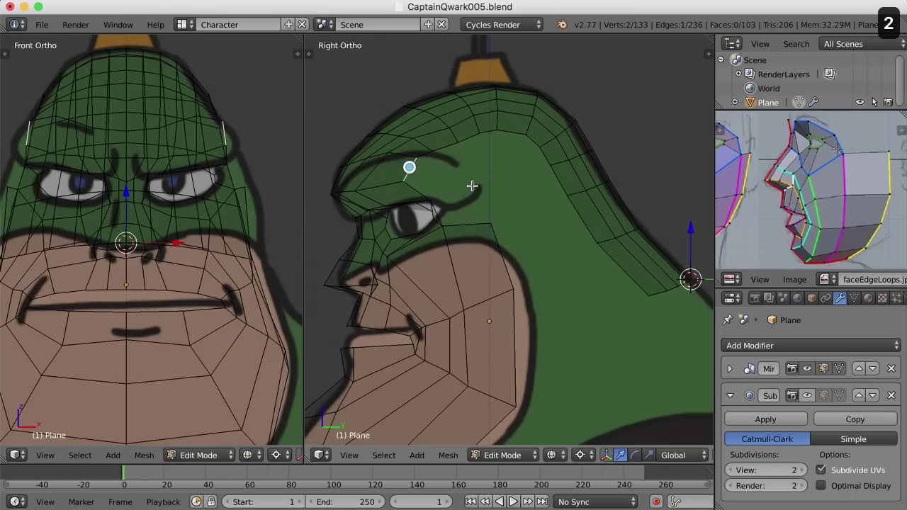
shift+right_click(536, 140)
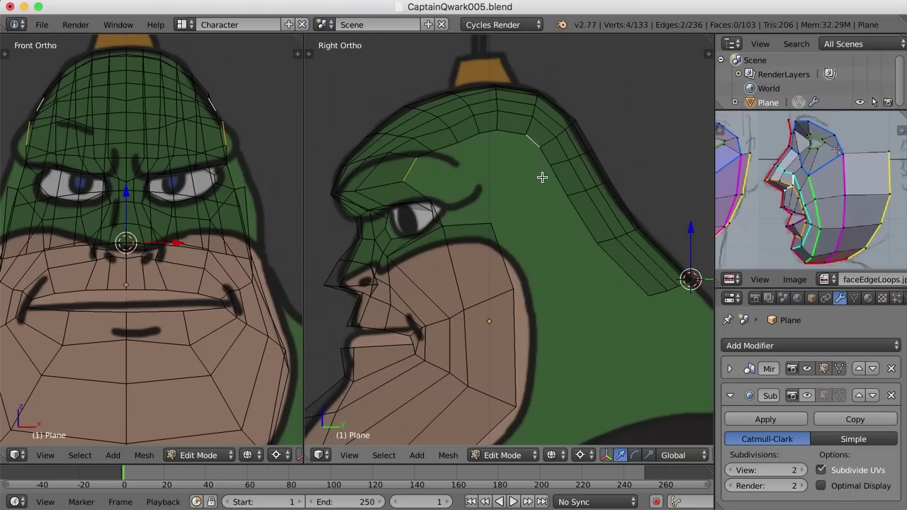
shift+right_click(417, 189)
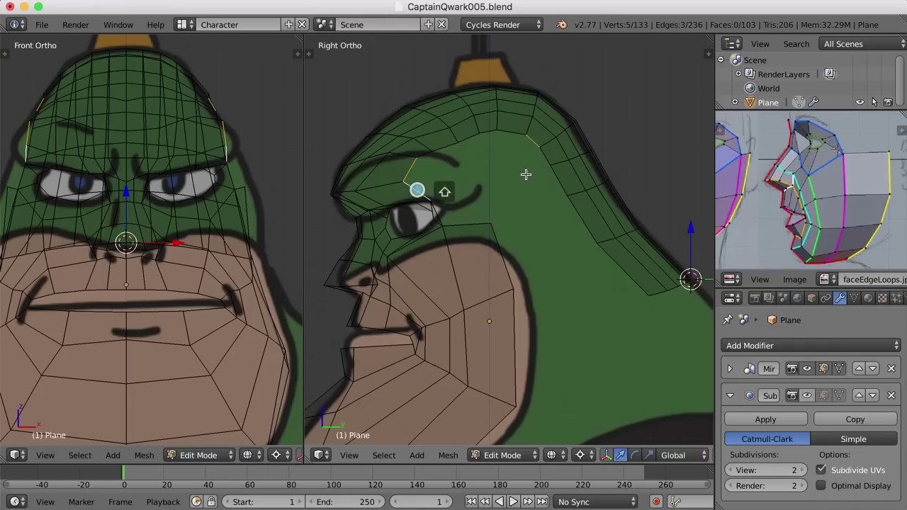
shift+right_click(547, 154)
shift+right_click(437, 214)
shift+right_click(562, 178)
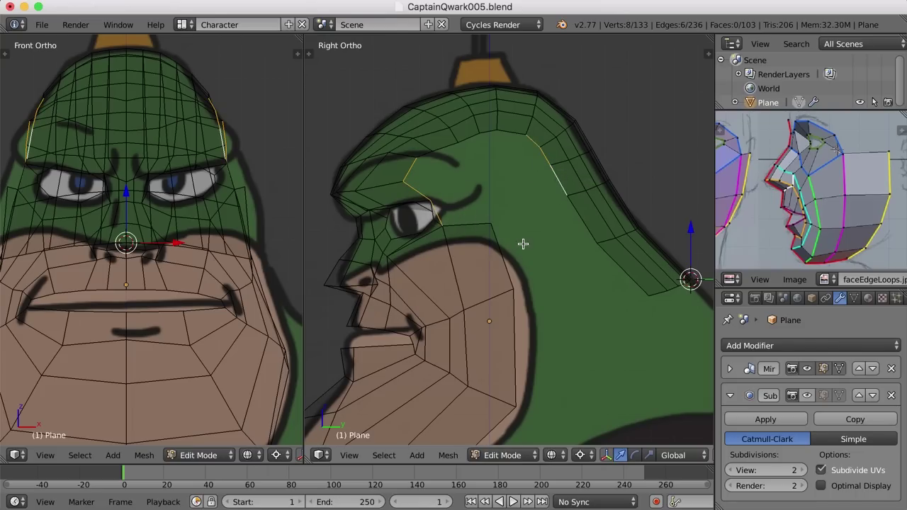
shift+right_click(503, 253)
shift+right_click(584, 219)
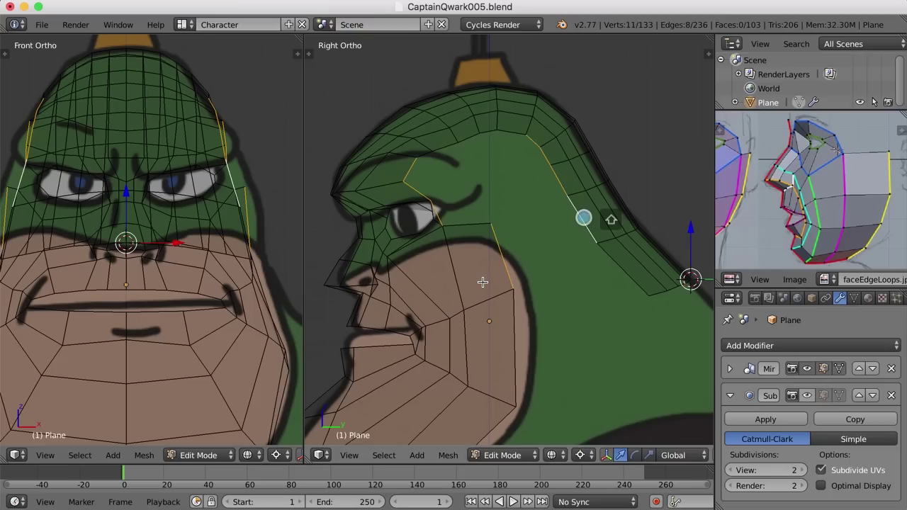
Reselect just the five brow edges running toward the top of the head.
right_click(424, 151)
shift+right_click(448, 146)
shift+right_click(474, 139)
shift+right_click(493, 132)
shift+right_click(508, 129)
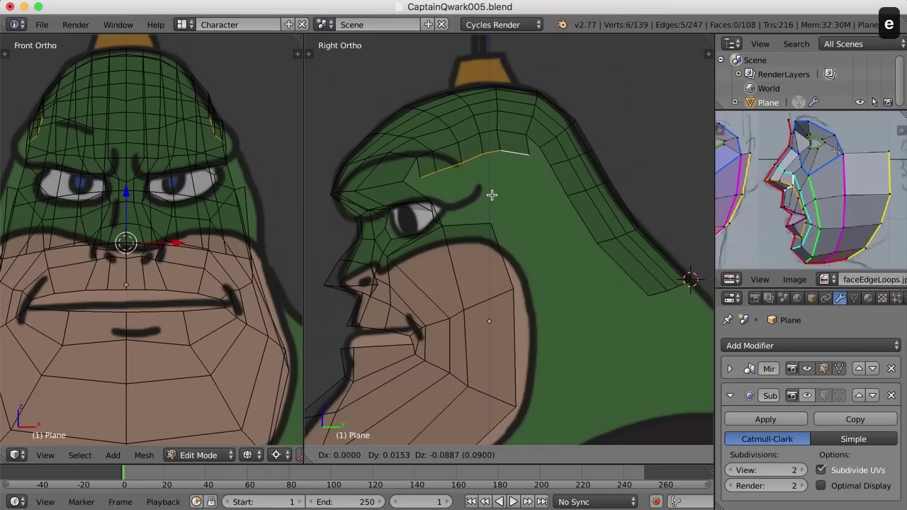
Place the extruded brow edges, flatten them along Z about the median point, rotate them and shift sideways.
click(494, 193)
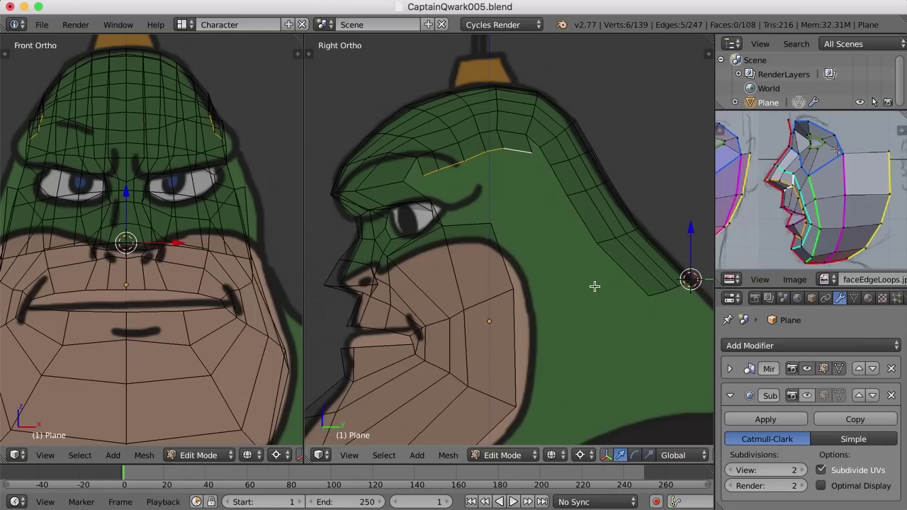
key(ctrl+comma)
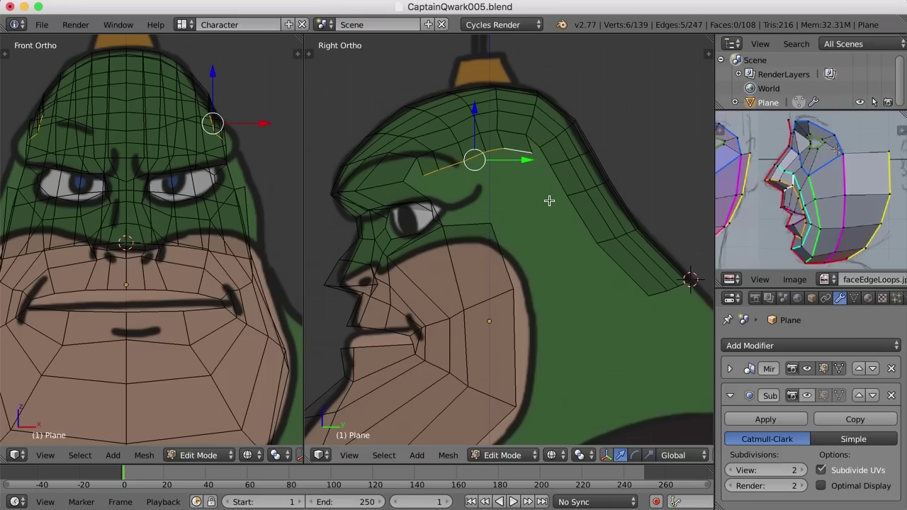
key(s)
key(z)
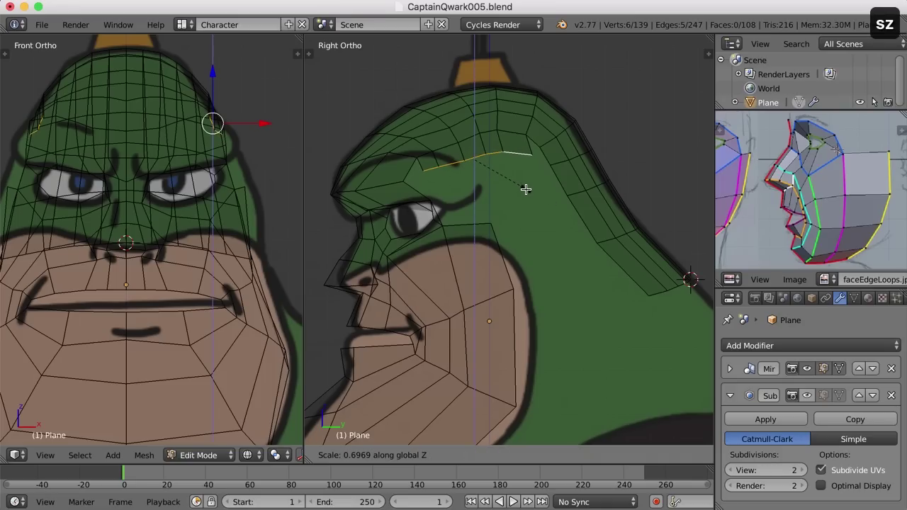
click(512, 178)
key(r)
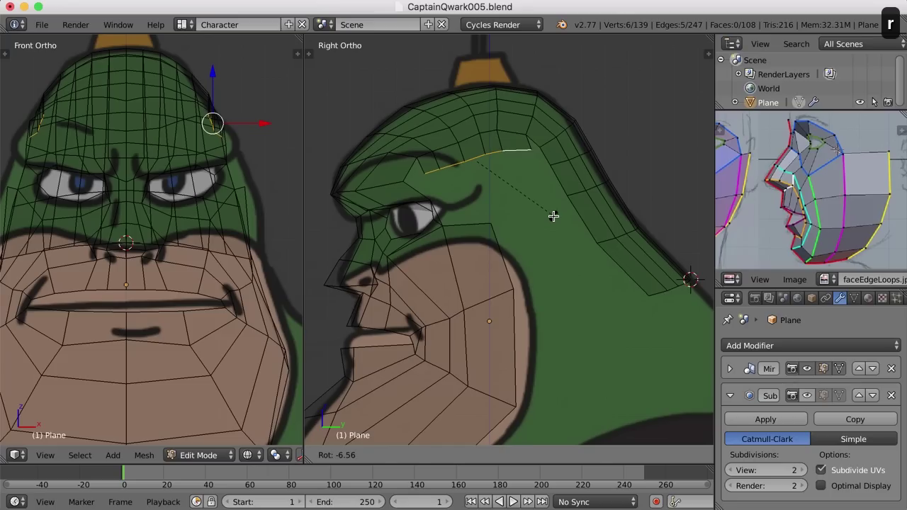
click(553, 215)
drag(264, 125, 266, 128)
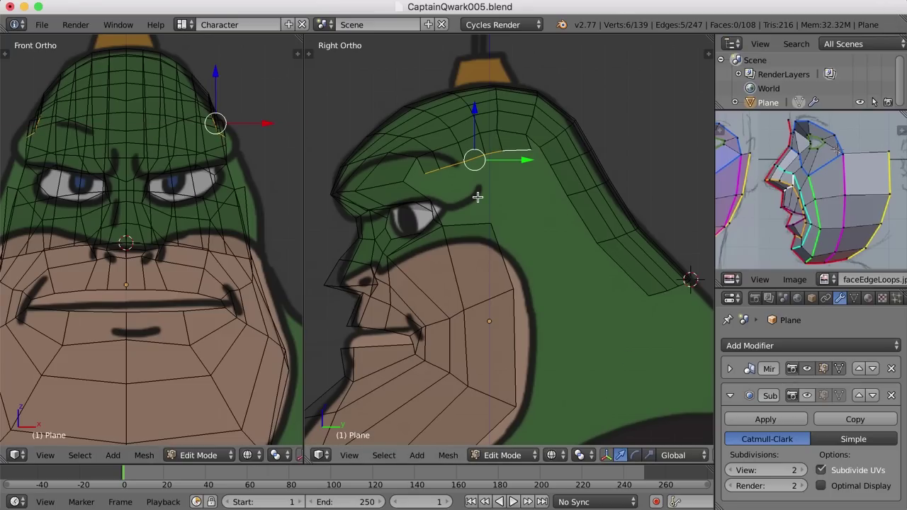
In vertex mode, merge the strip's front end and crown end onto their neighbouring vertices At Last.
key(ctrl+Tab)
key(1)
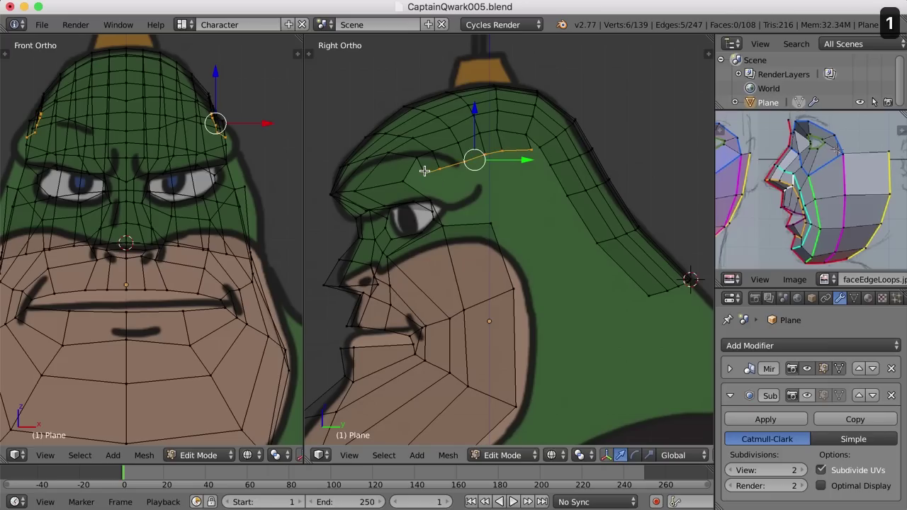
right_click(423, 172)
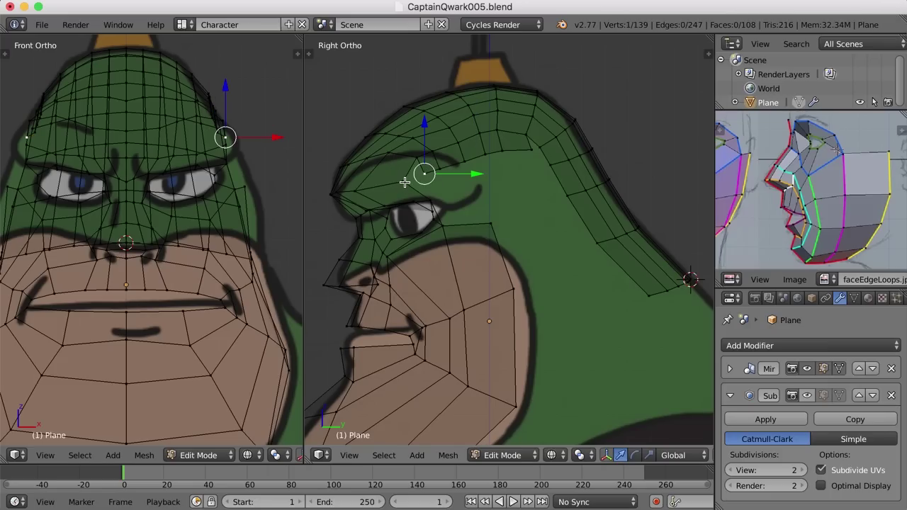
shift+right_click(404, 182)
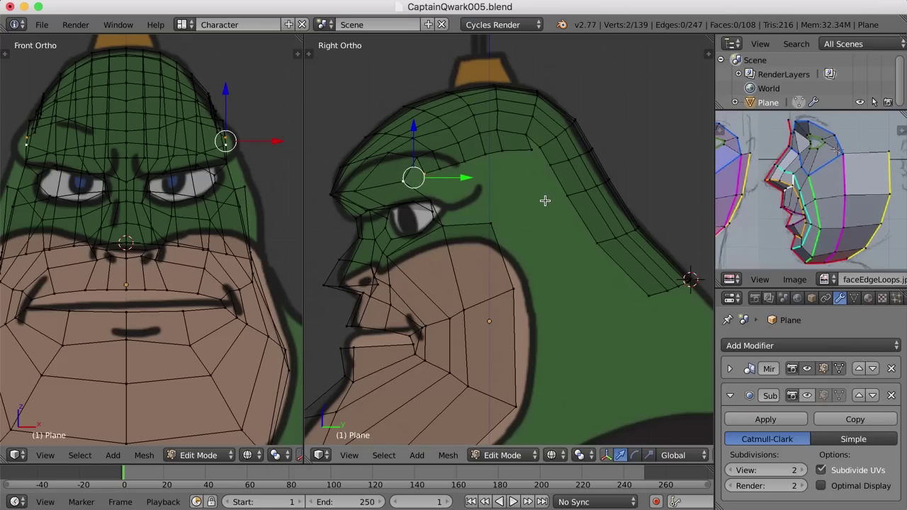
key(alt+m)
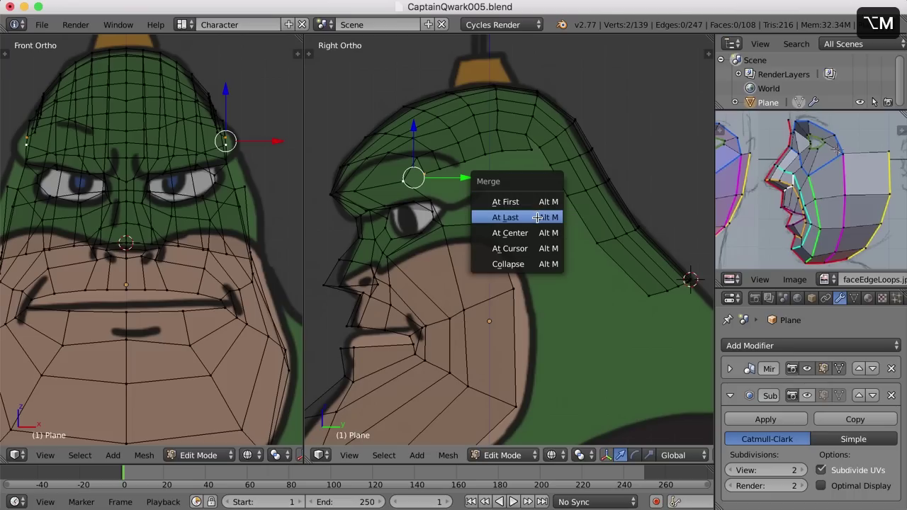
click(538, 217)
right_click(532, 149)
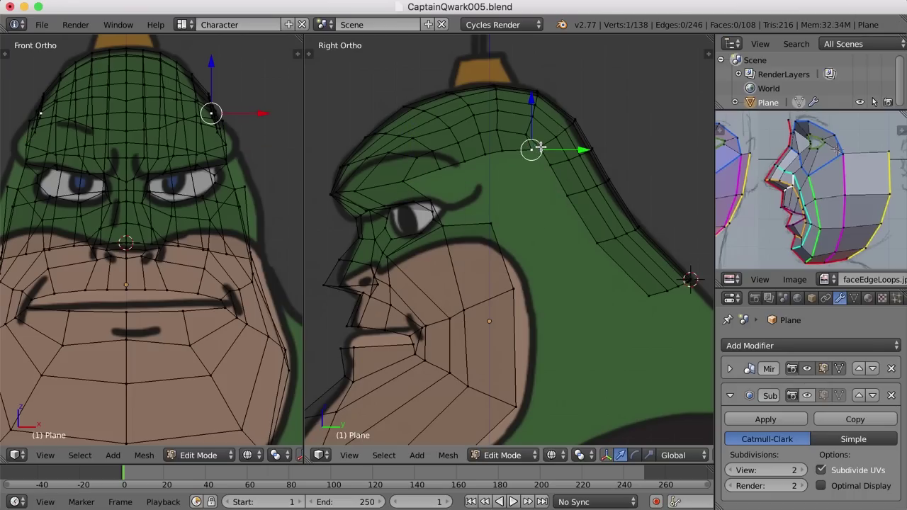
shift+right_click(541, 148)
key(alt+m)
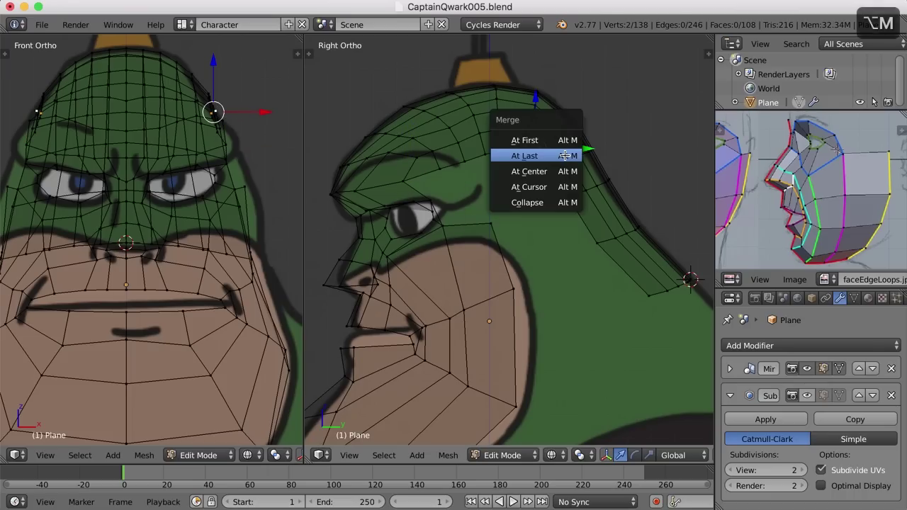
click(564, 155)
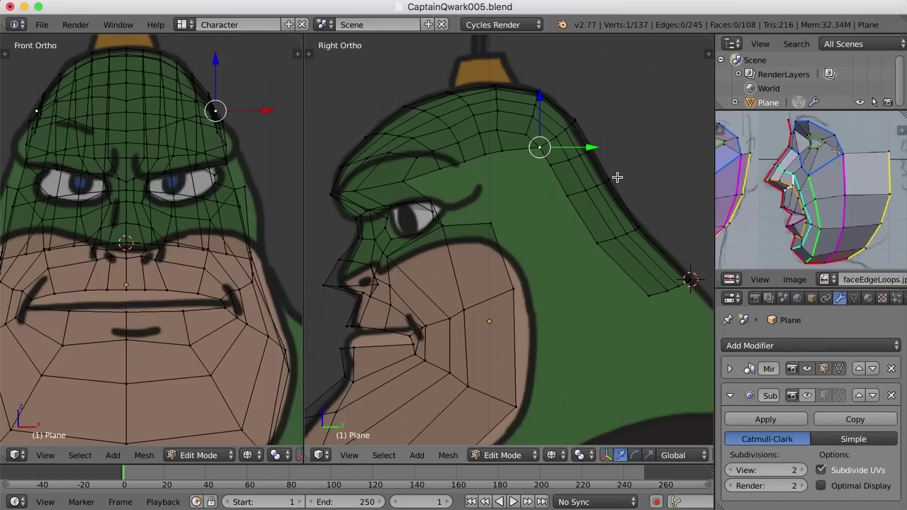
In solid shading, select four vertices on the helmet's side edge and move them along X.
mouse_move(546, 236)
middle_down()
mouse_move(506, 217)
mouse_move(500, 194)
mouse_move(514, 187)
mouse_move(575, 228)
mouse_move(567, 227)
mouse_move(571, 245)
mouse_move(593, 237)
mouse_move(608, 160)
mouse_move(528, 178)
middle_up()
key(z)
right_click(509, 178)
shift+right_click(545, 154)
shift+right_click(563, 148)
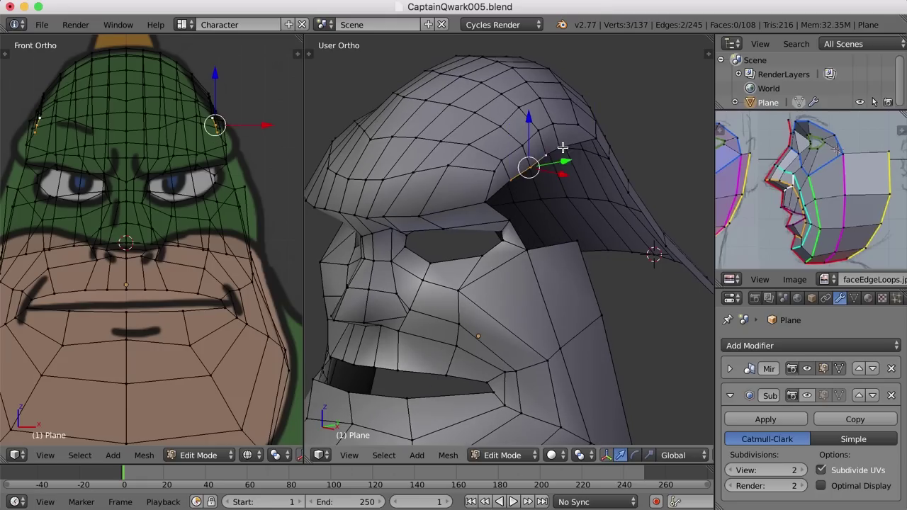
shift+right_click(565, 147)
key(g)
key(x)
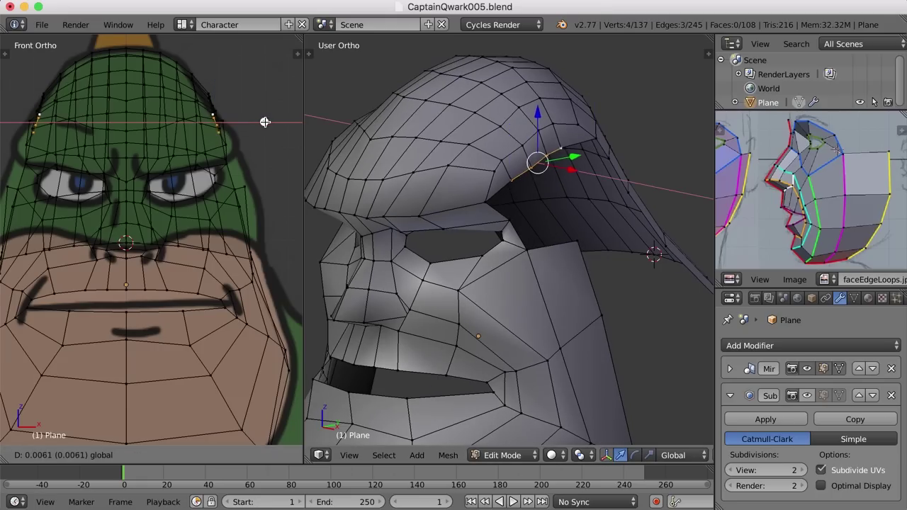
click(268, 122)
Scale those four vertices to 0.652 along X and nudge them inward again.
middle_drag(414, 173, 659, 179)
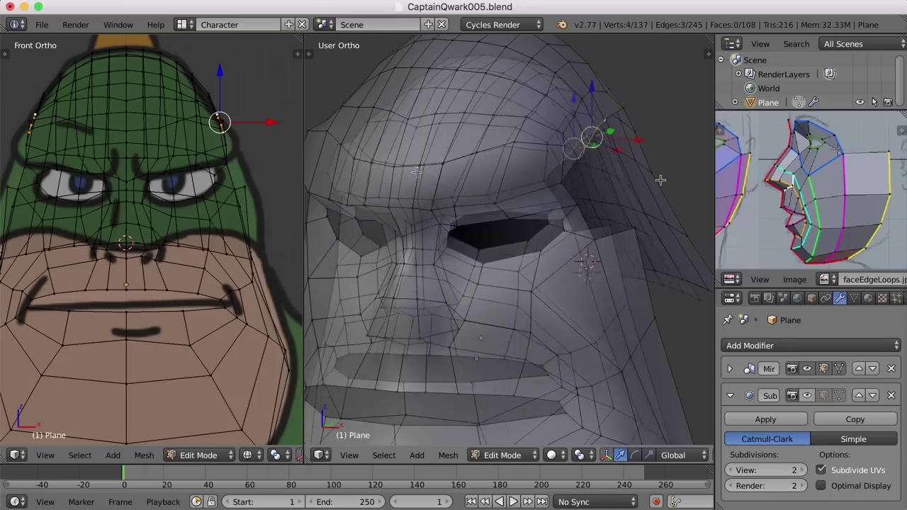
key(s)
key(x)
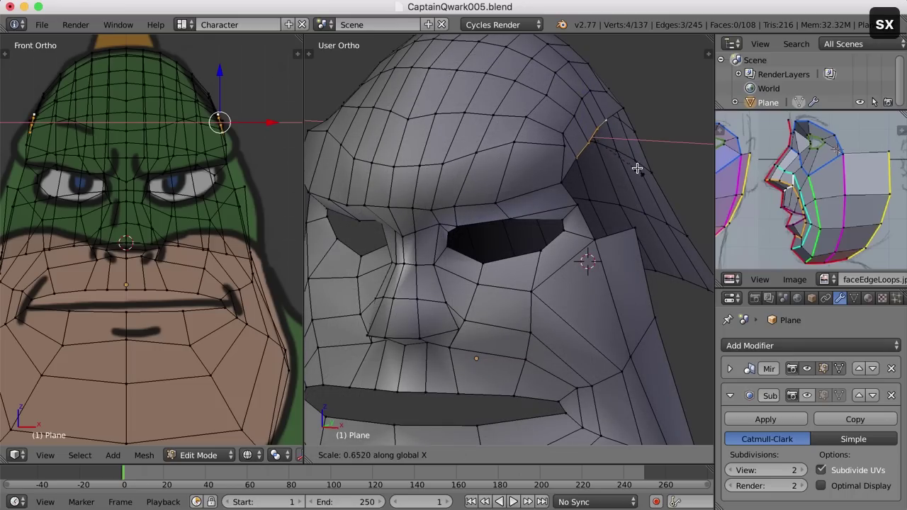
click(631, 157)
key(g)
key(x)
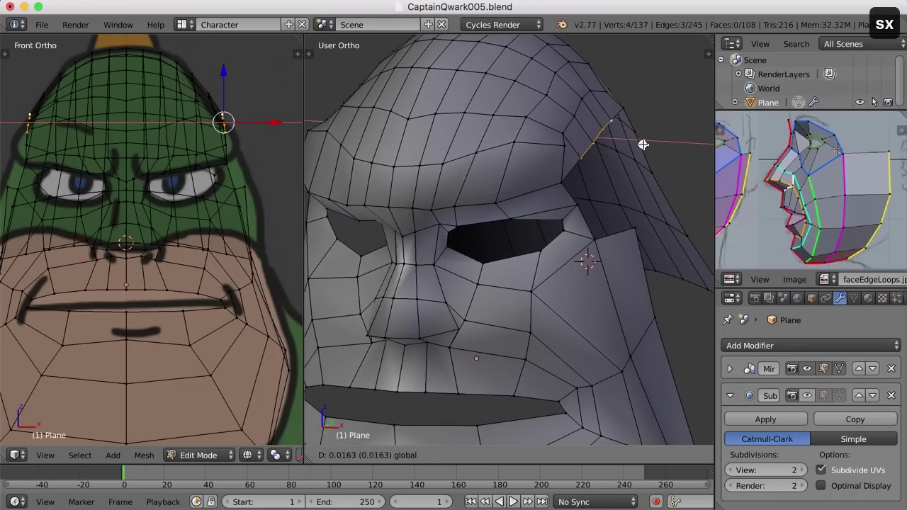
click(641, 146)
middle_drag(623, 171, 554, 183)
key(KP_3)
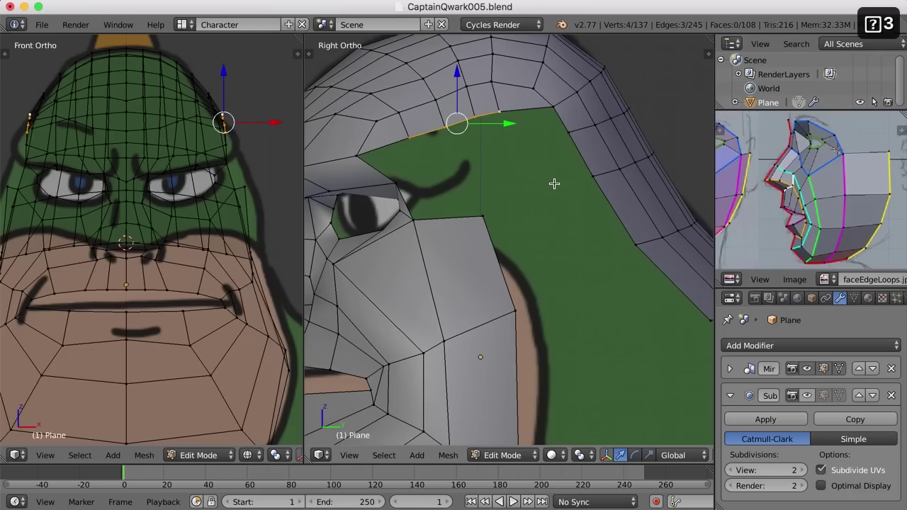
Back in wireframe, deselect all and extrude a new strip from the brow edges in edge mode.
key(z)
key(a)
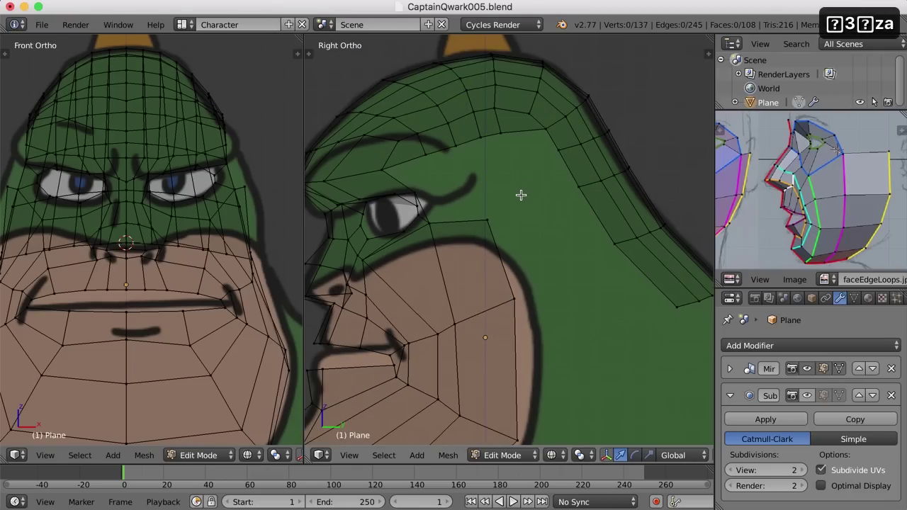
shift+middle_drag(523, 194, 535, 187)
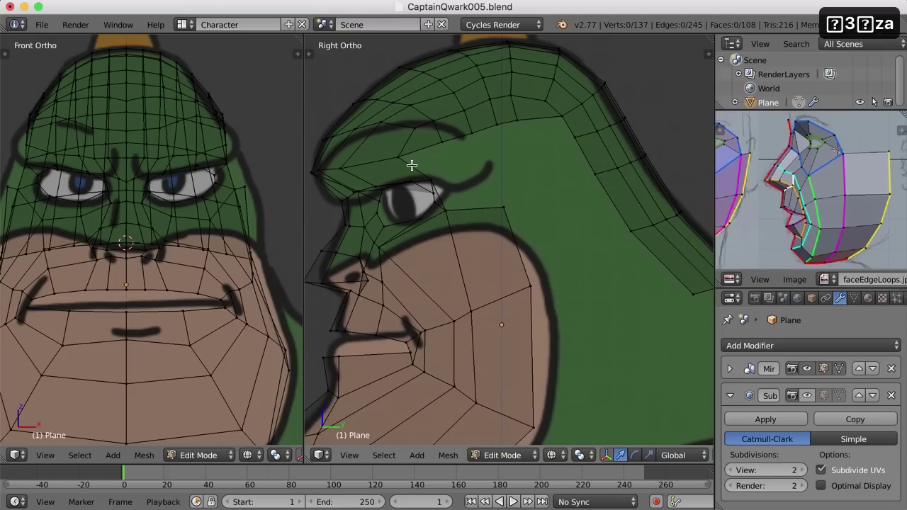
key(ctrl+Tab)
key(2)
right_click(428, 148)
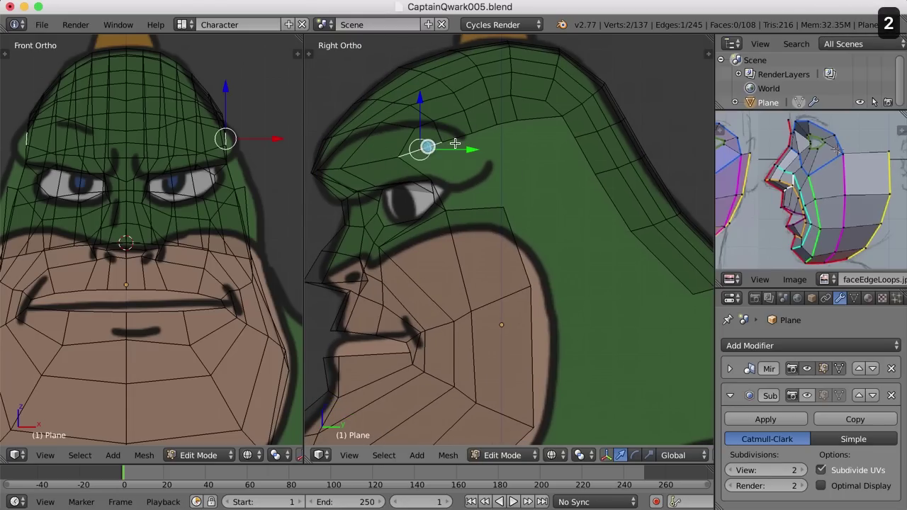
shift+right_click(481, 125)
shift+right_click(510, 122)
shift+right_click(543, 119)
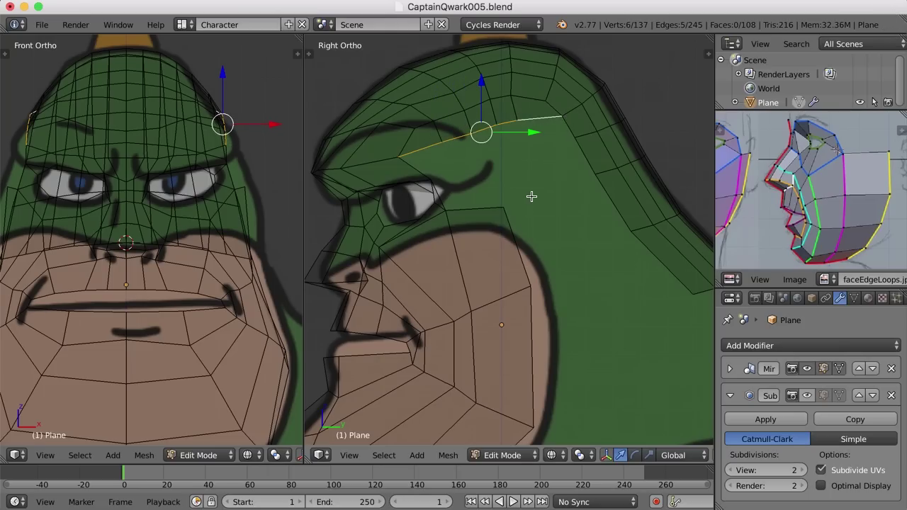
key(e)
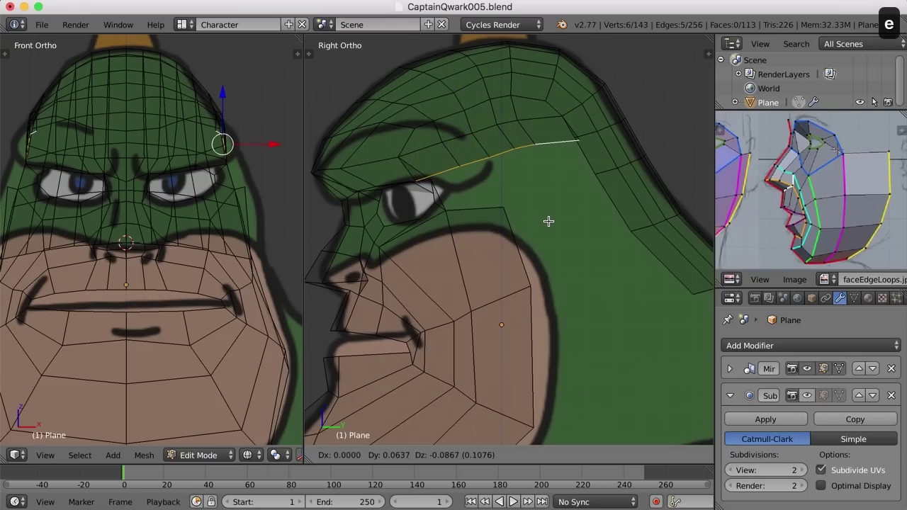
Cancel the extrude move and merge the two eye-corner vertices At Last.
right_click(551, 220)
key(ctrl+Tab)
key(1)
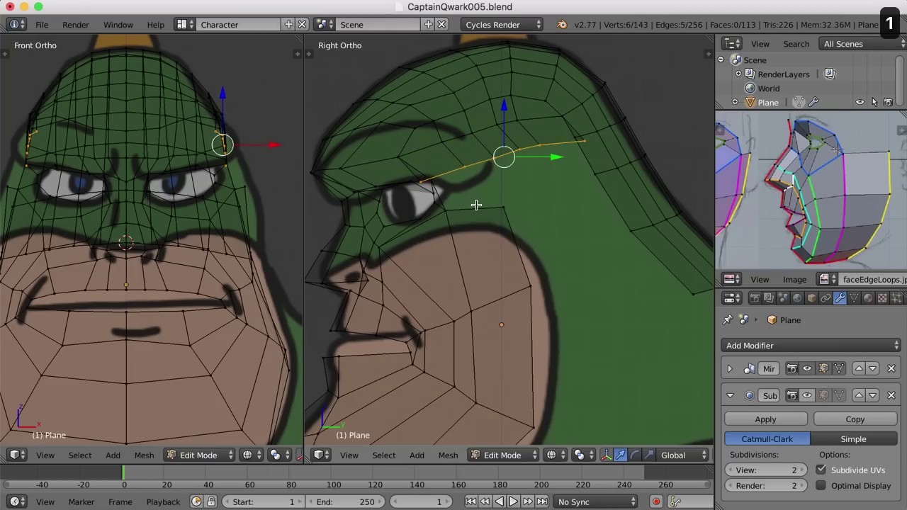
right_click(427, 183)
shift+right_click(430, 180)
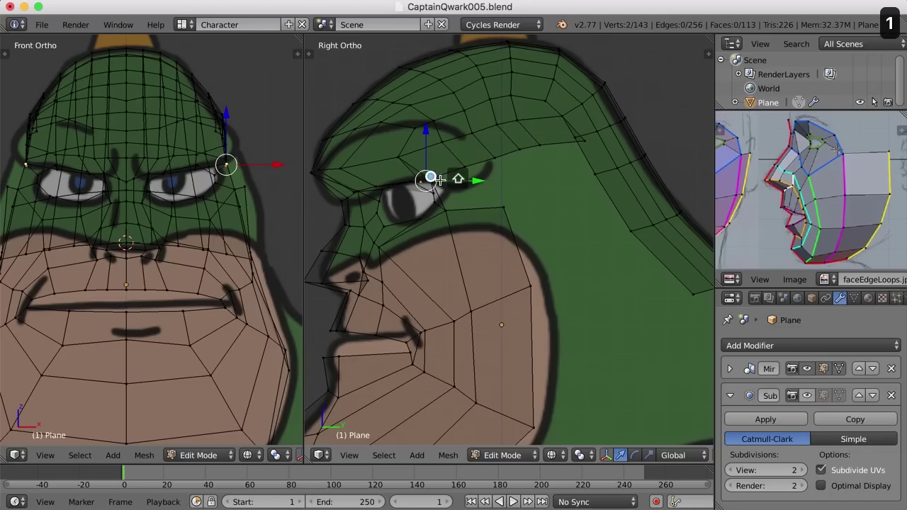
key(alt+m)
click(565, 210)
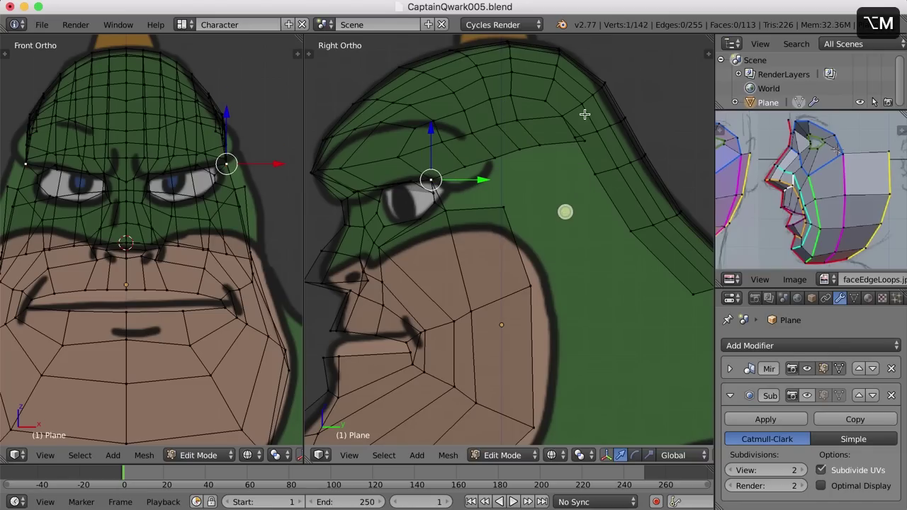
Merge the two vertices at the back of the brow, then select a vertex on the new strip.
right_click(586, 143)
shift+right_click(576, 138)
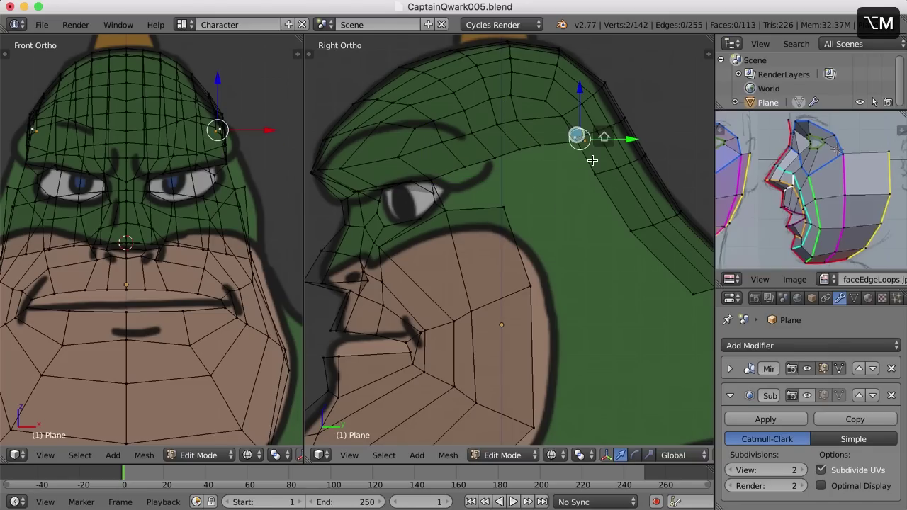
key(alt+m)
click(593, 160)
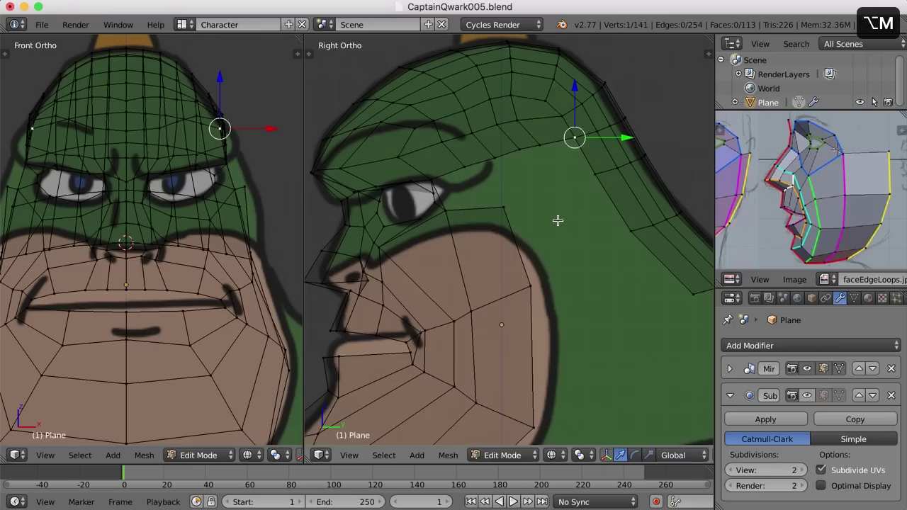
right_click(465, 168)
Move the new brow vertices one by one onto the helmet's brow outline.
key(g)
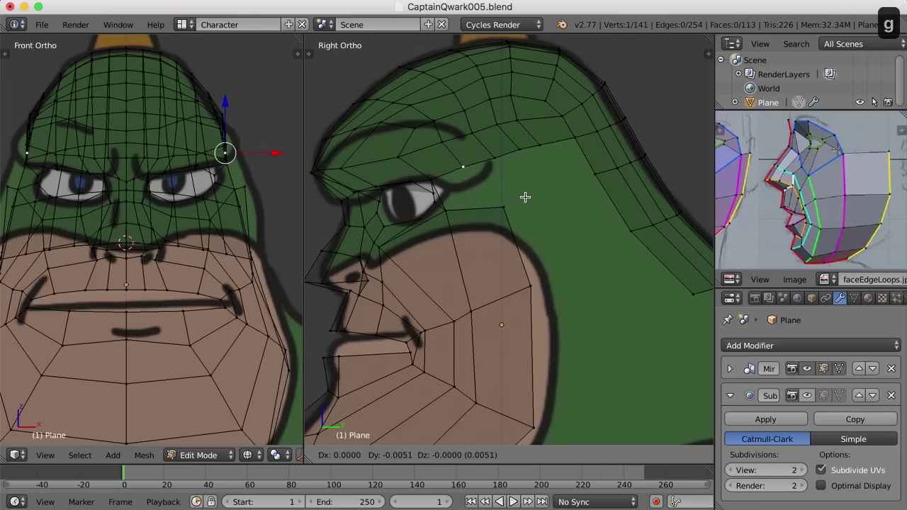
click(524, 188)
right_click(491, 160)
key(g)
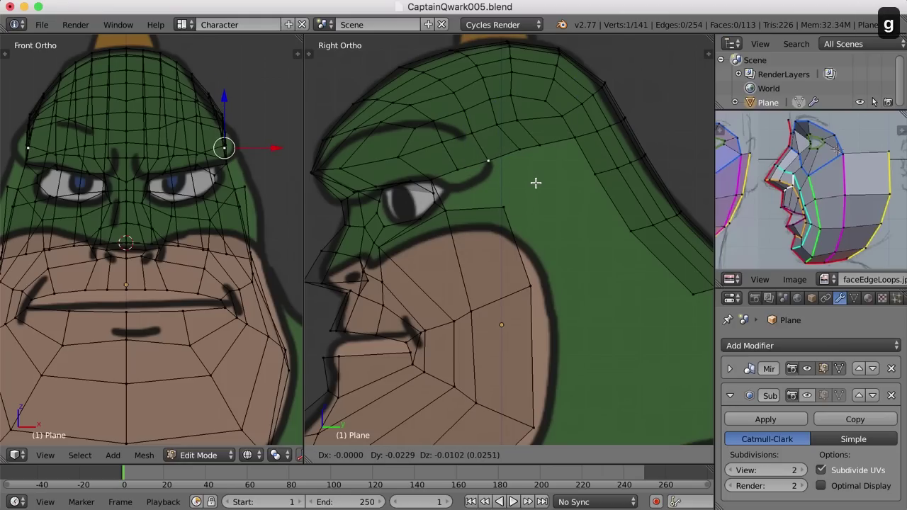
click(531, 176)
right_drag(485, 158, 519, 149)
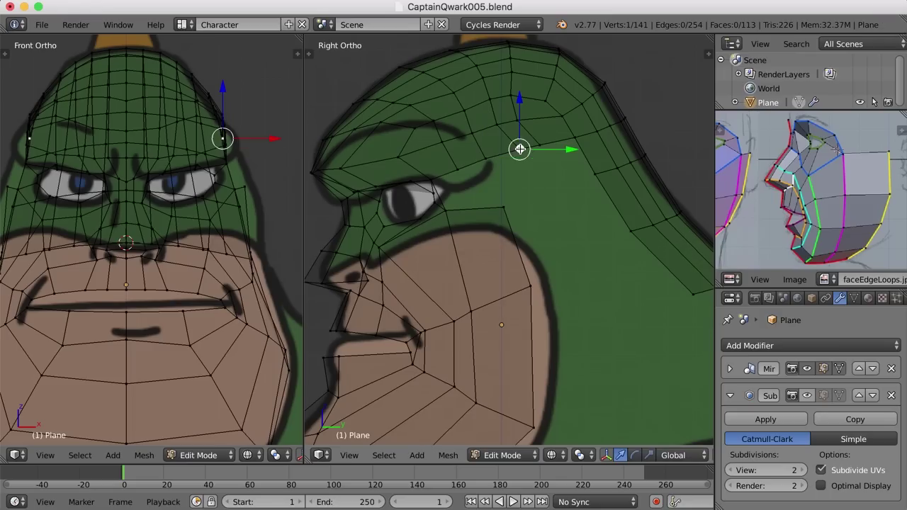
key(g)
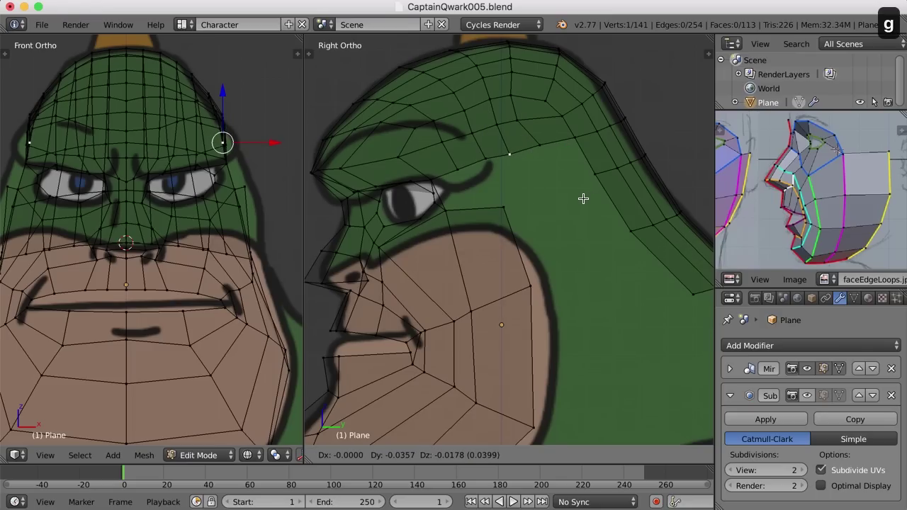
click(583, 196)
right_drag(511, 149, 516, 118)
key(g)
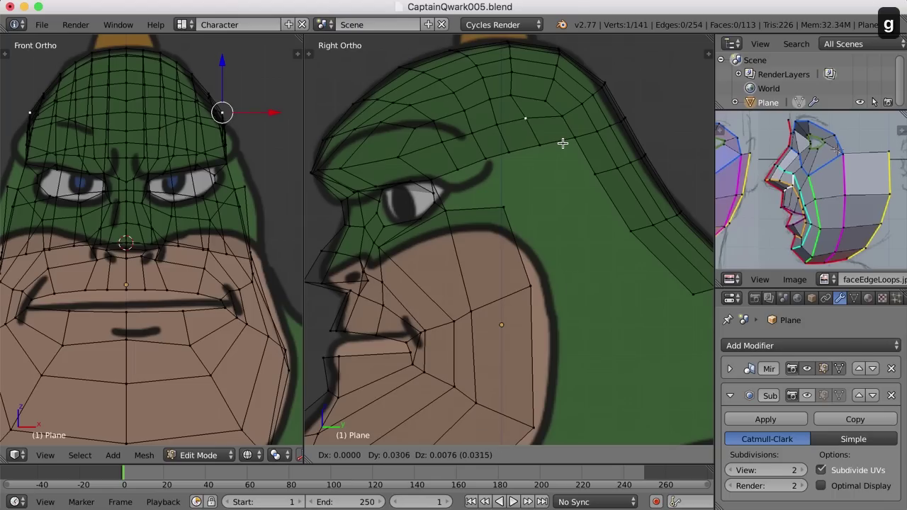
click(564, 143)
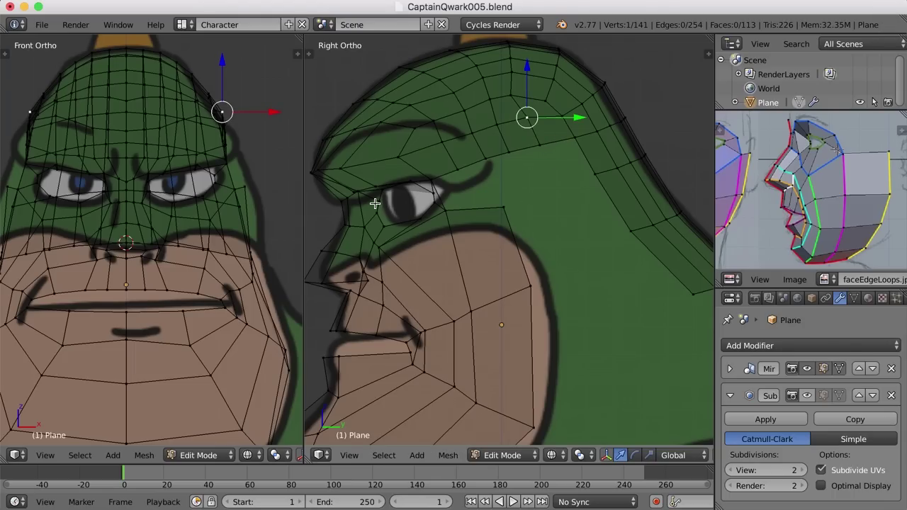
Select three brow vertices and slide them sideways along the X axis.
right_click(458, 170)
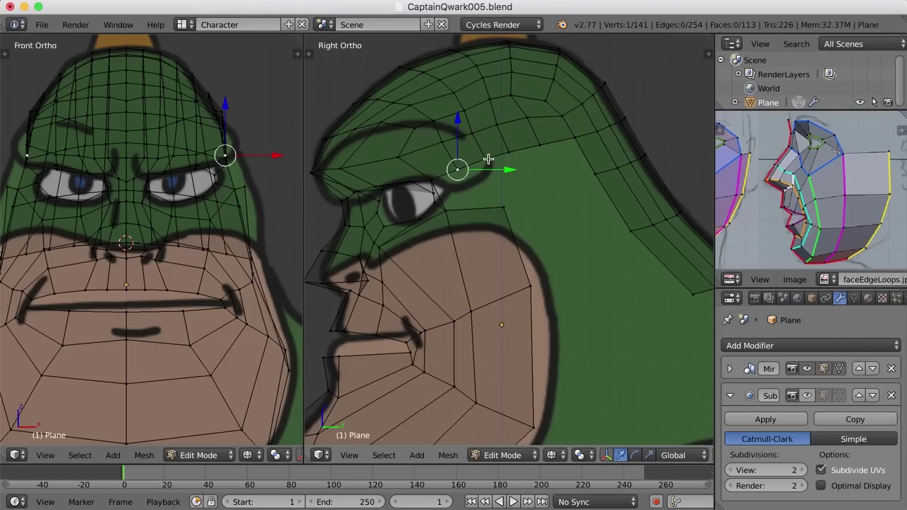
ctrl+right_click(510, 152)
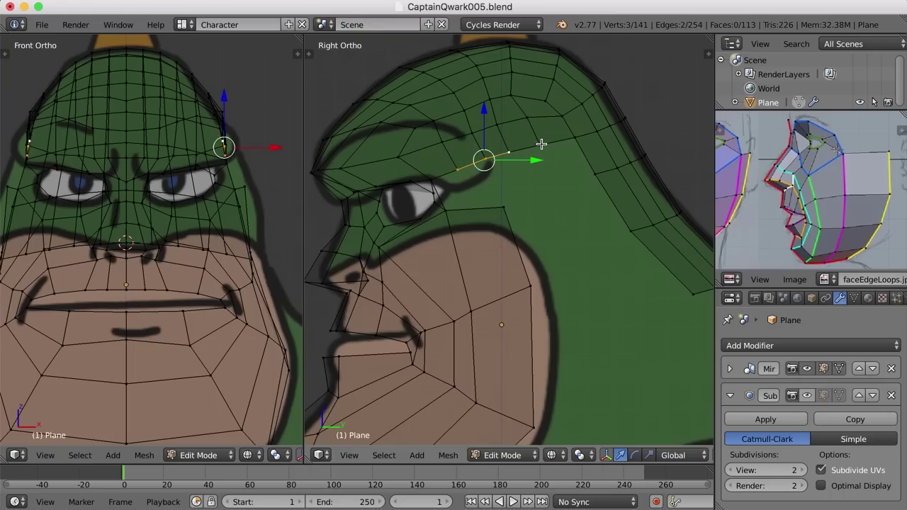
ctrl+right_click(539, 145)
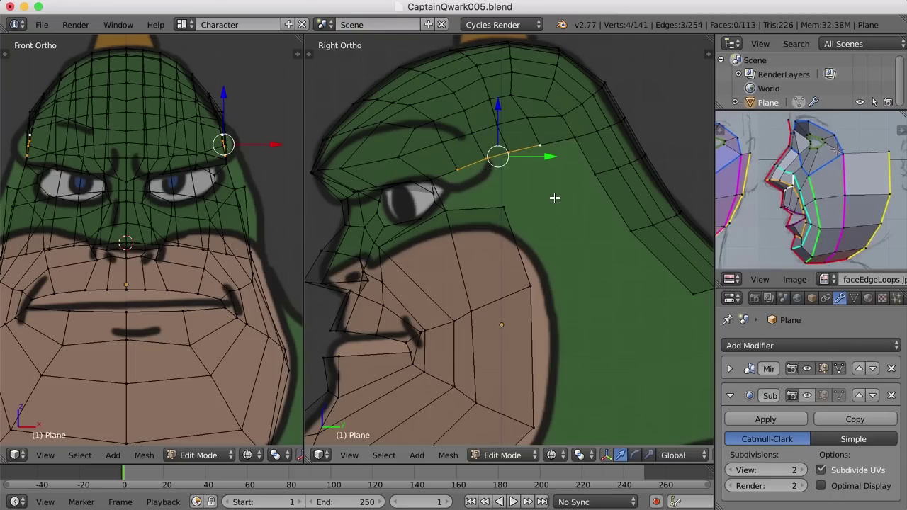
key(g)
key(x)
click(281, 145)
Deselect, switch to edge mode and select the edges beside the eye and across the cap.
key(a)
key(ctrl+Tab)
click(437, 190)
right_click(437, 194)
shift+right_click(583, 156)
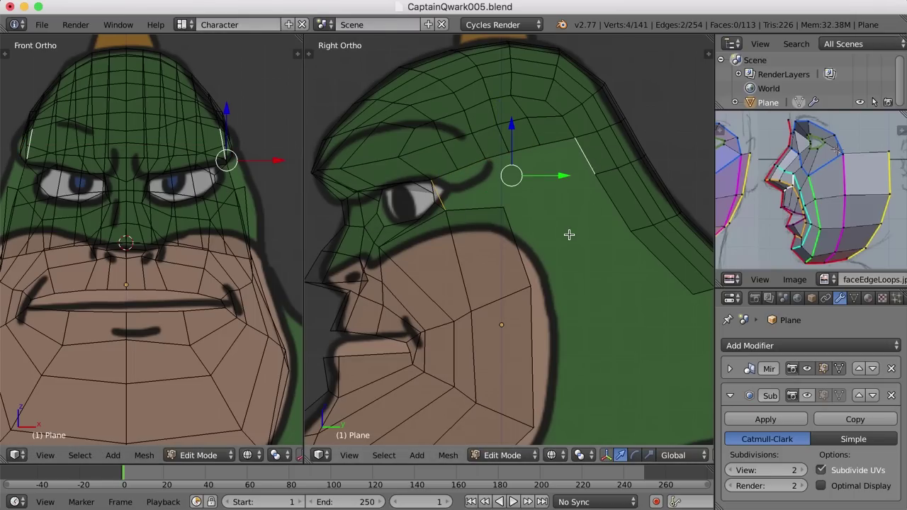
alt+right_click(445, 150)
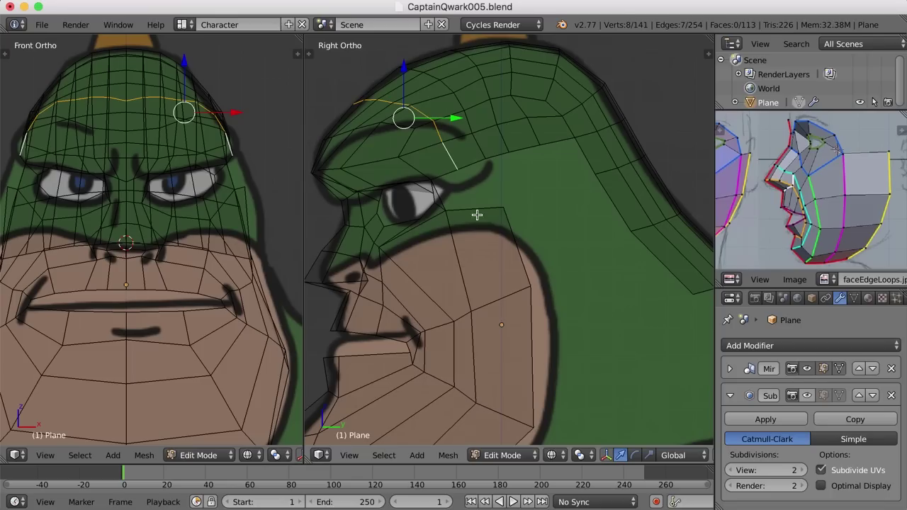
Pull the two cheek edges forward along Y, then start repositioning the lower cheek vertex.
right_click(518, 250)
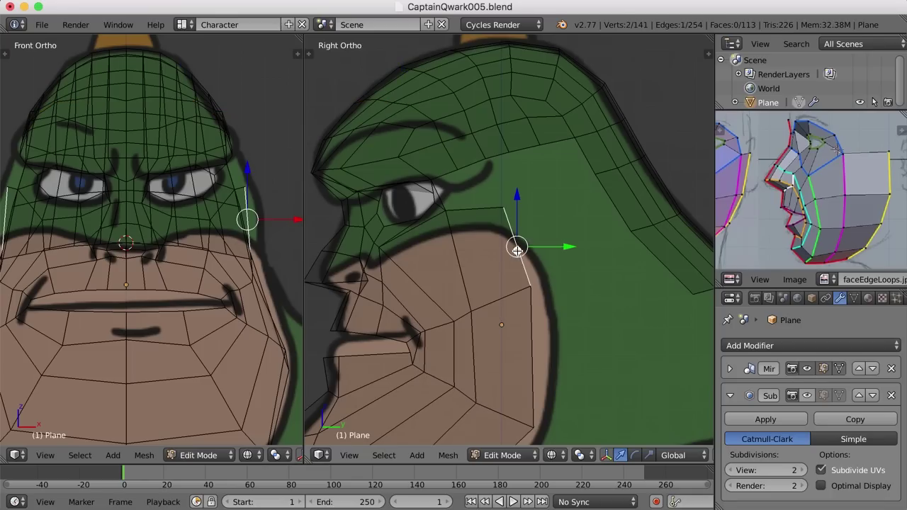
shift+right_click(529, 365)
drag(575, 307, 556, 314)
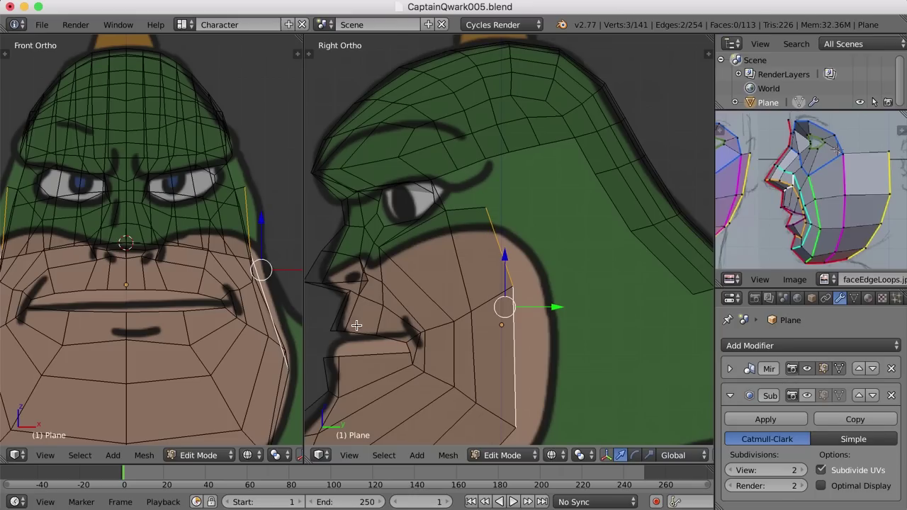
shift+right_click(493, 233)
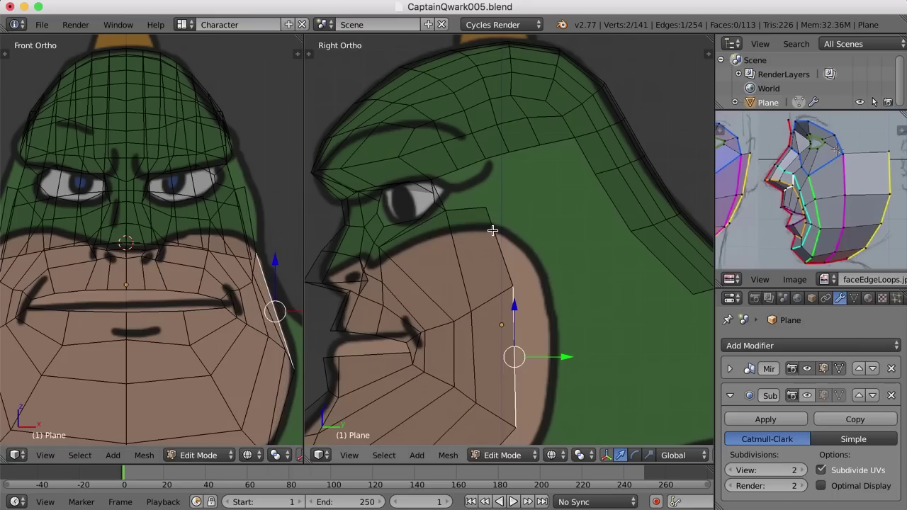
right_click(486, 208)
key(g)
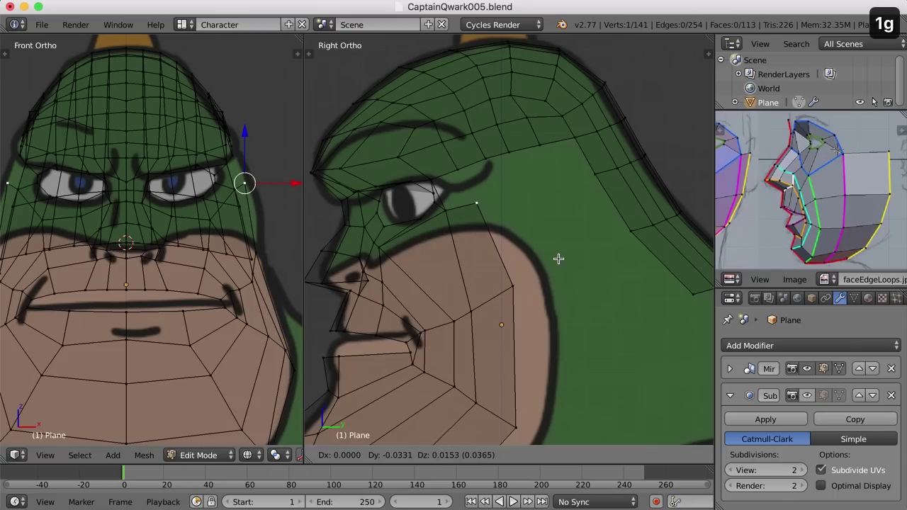
Finish placing the cheek vertex and switch to edge selection mode.
click(559, 259)
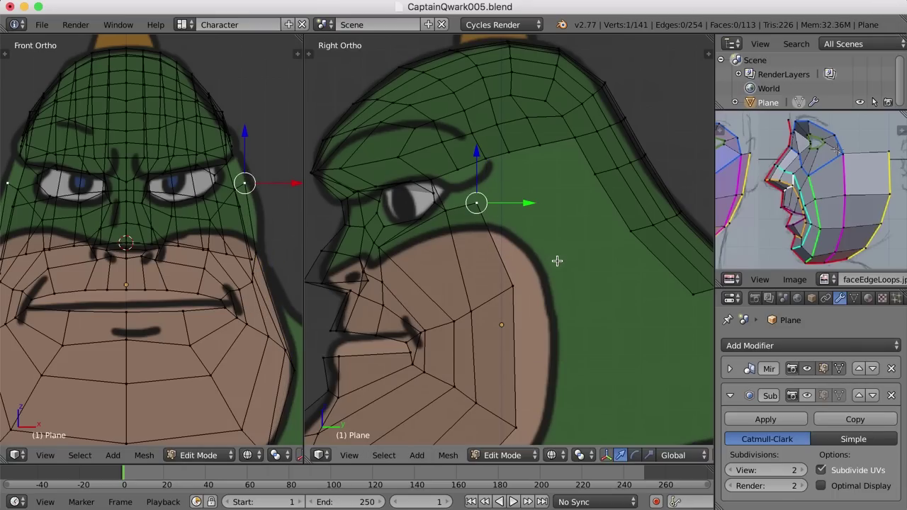
key(ctrl+Tab)
key(2)
Extrude the five brow edges from the eye corner to the brow's back into a new strip.
right_click(446, 173)
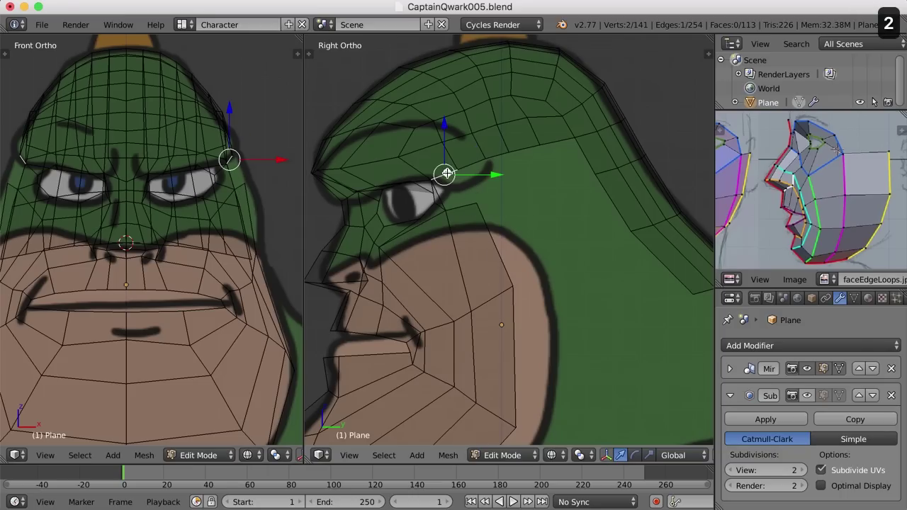
shift+right_click(473, 163)
shift+right_click(521, 152)
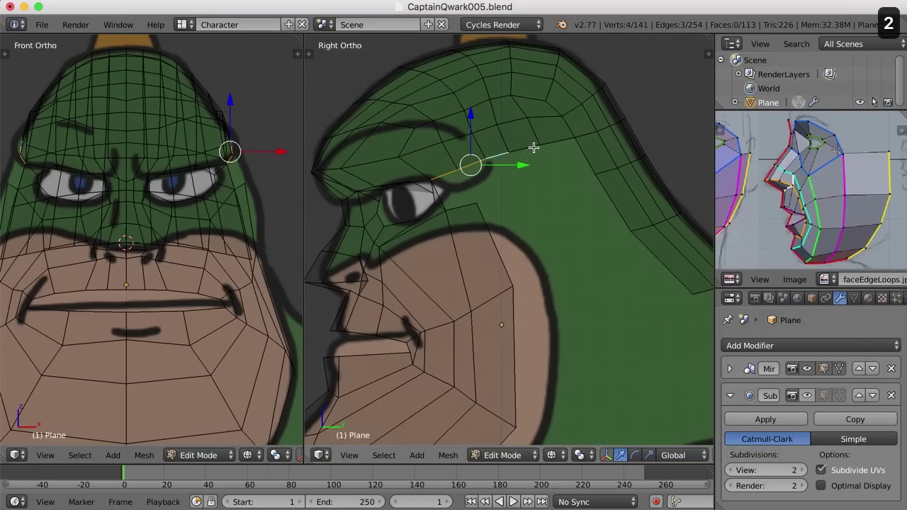
shift+right_click(533, 146)
shift+right_click(582, 140)
key(e)
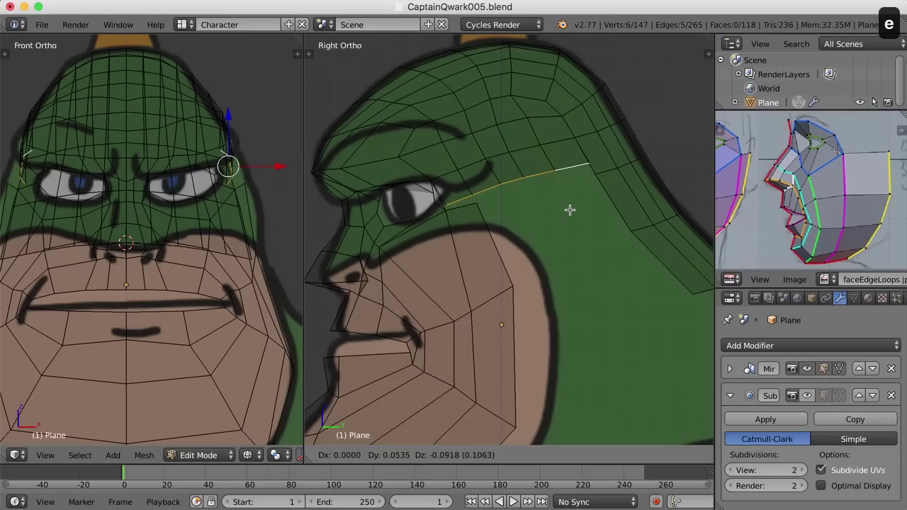
click(578, 211)
scroll(558, 210, up, 2)
key(ctrl+Tab)
Weld both ends of the new brow strip to neighbouring vertices with Merge.
key(1)
right_click(429, 191)
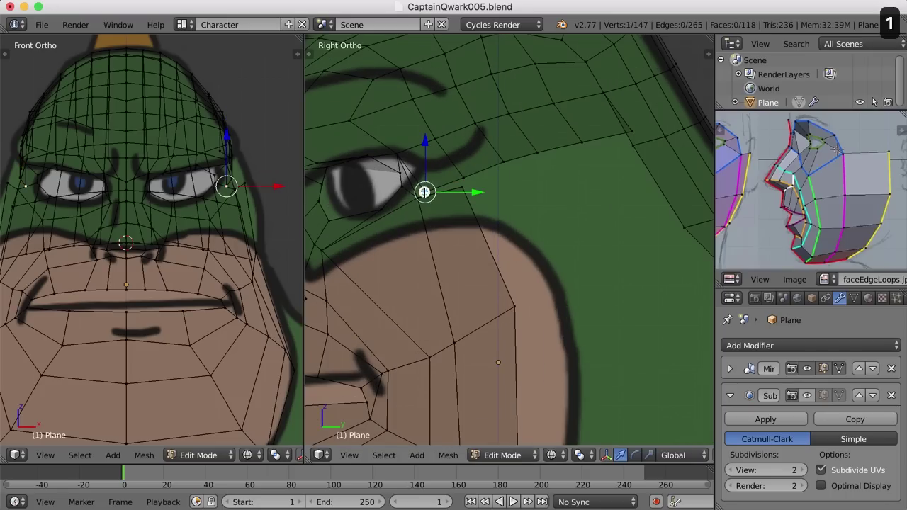
shift+right_click(418, 204)
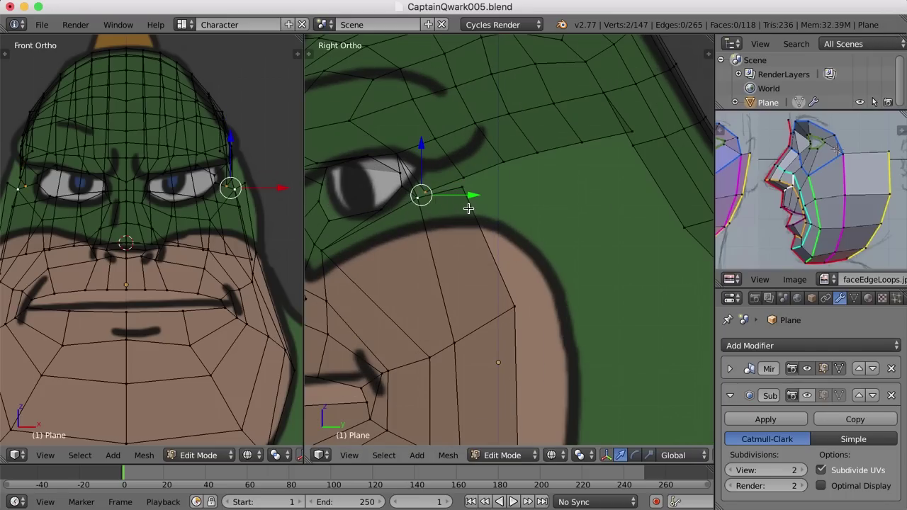
key(alt+m)
click(469, 208)
shift+right_click(632, 140)
key(alt+m)
click(593, 146)
Merge another brow vertex pair at the last one and move the result into place.
right_click(582, 144)
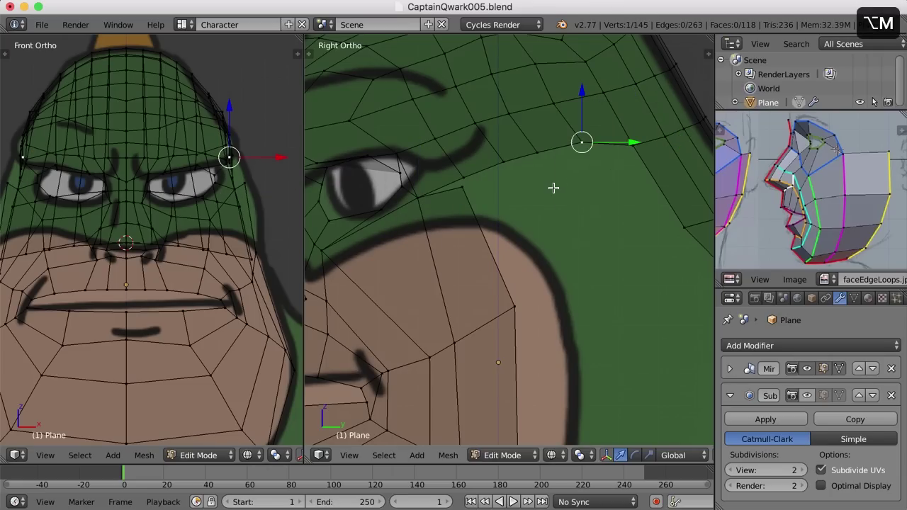
right_click(462, 187)
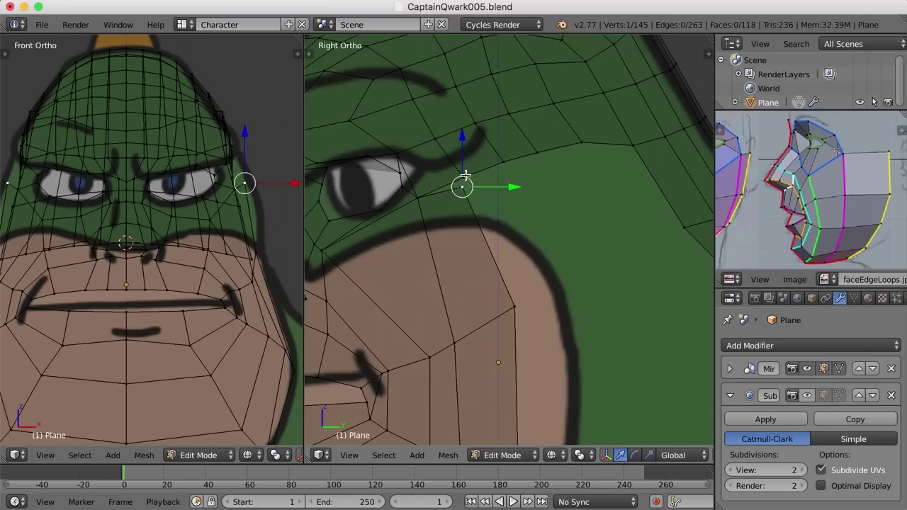
shift+right_click(465, 177)
key(alt+m)
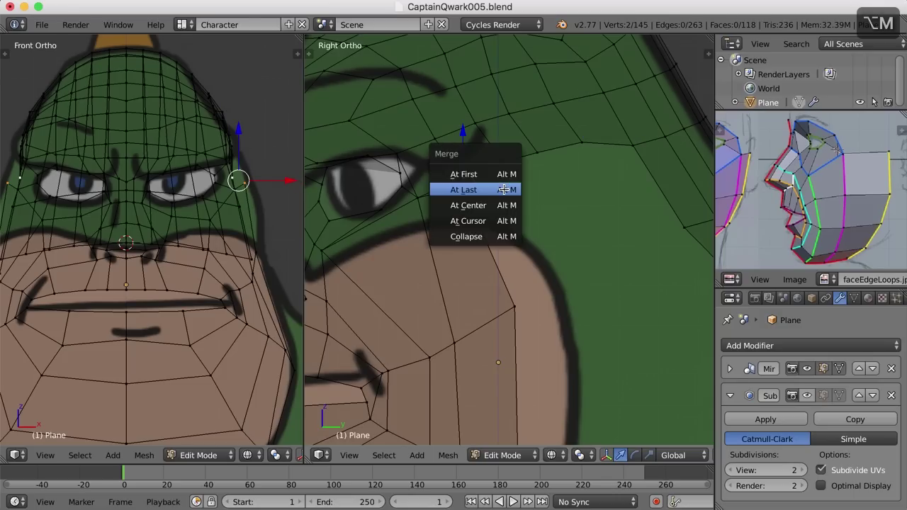
click(503, 189)
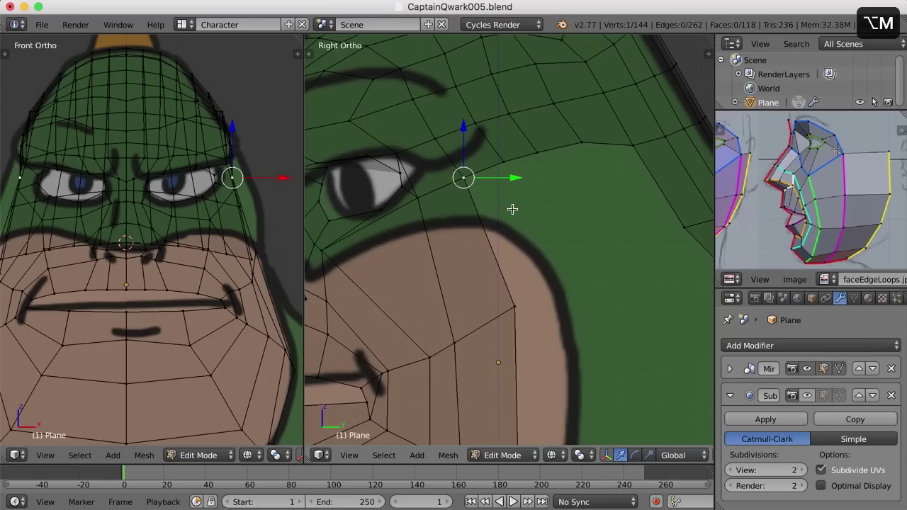
key(g)
click(517, 214)
Move the next brow vertices to follow the side reference outline.
right_click(505, 161)
key(g)
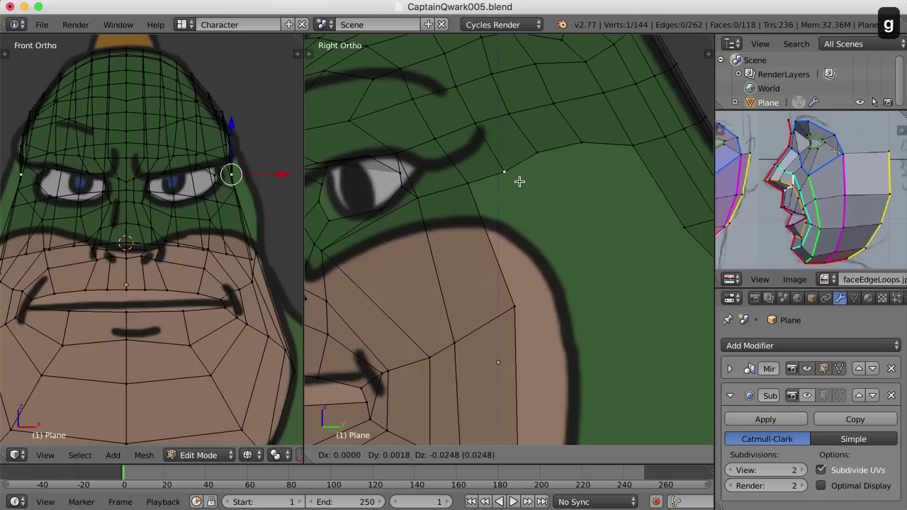
click(524, 179)
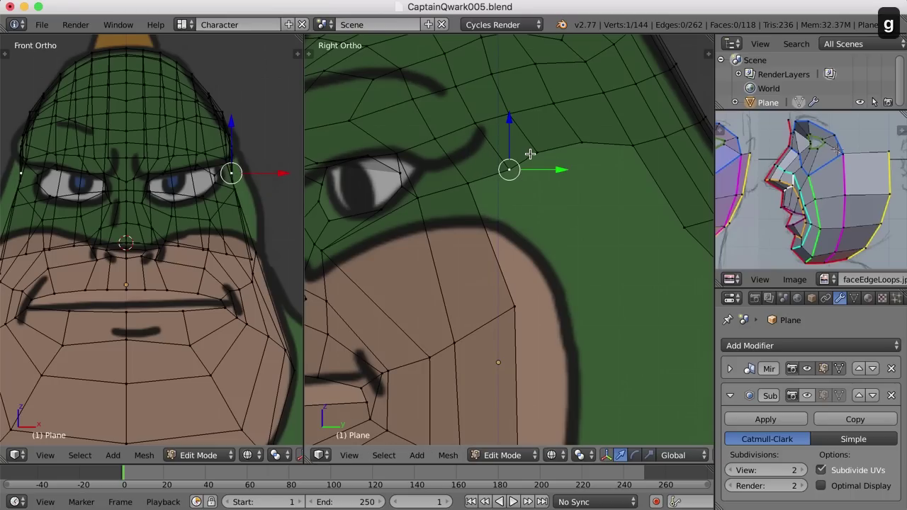
right_click(538, 151)
key(g)
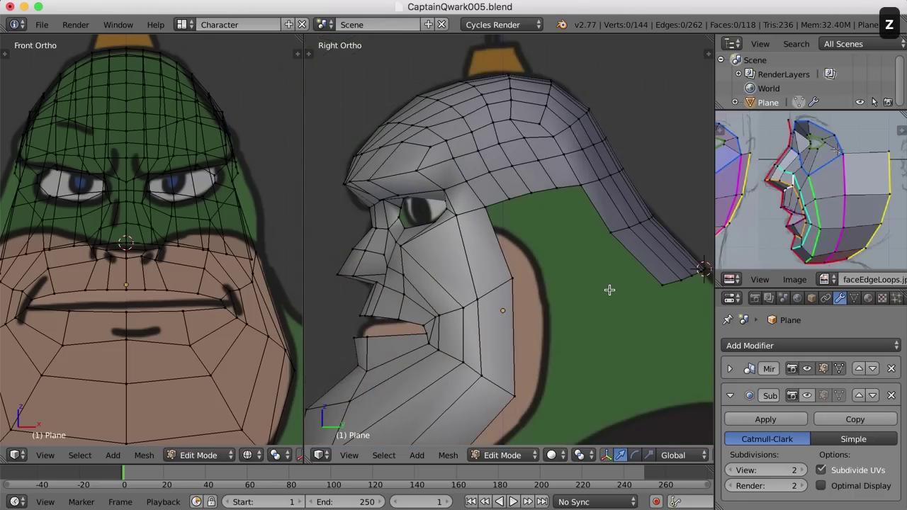
Slide a helmet inner-edge vertex along X, then return to the Right Ortho side view.
middle_drag(609, 290, 350, 230)
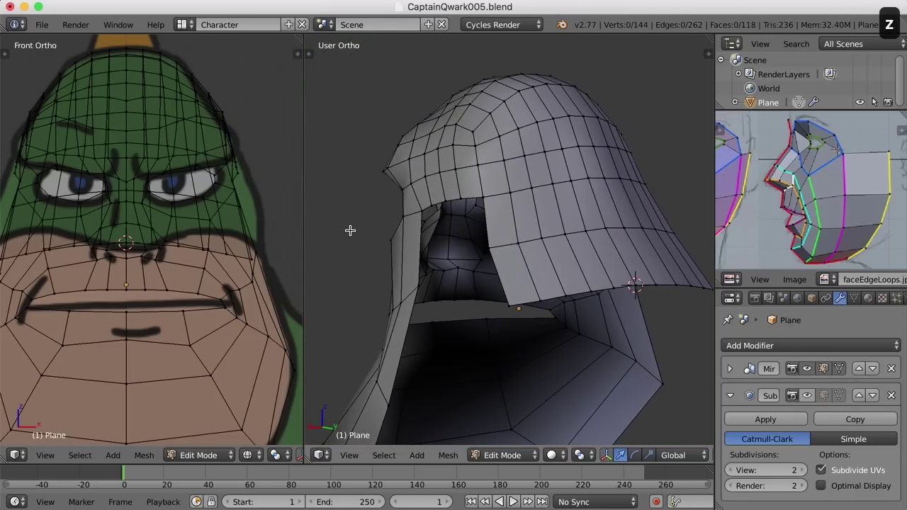
right_click(405, 217)
scroll(441, 227, up, 3)
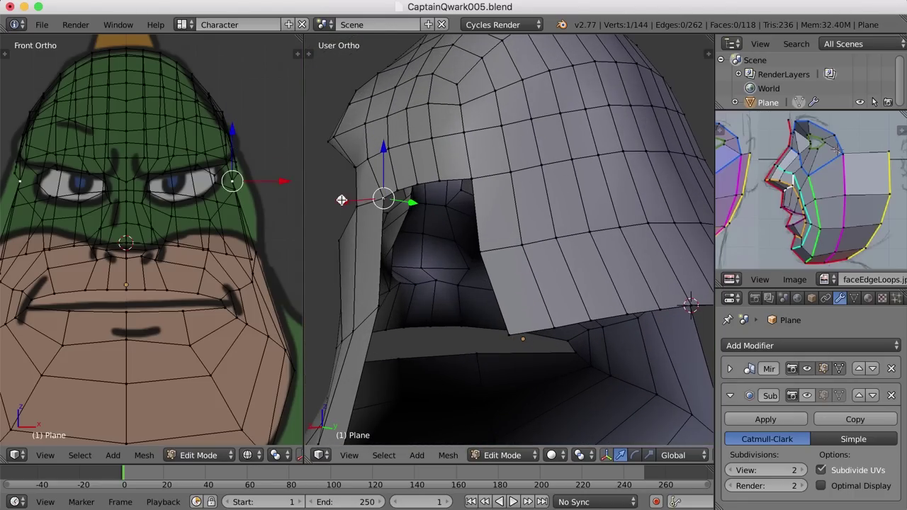
drag(342, 201, 333, 203)
middle_drag(416, 294, 518, 291)
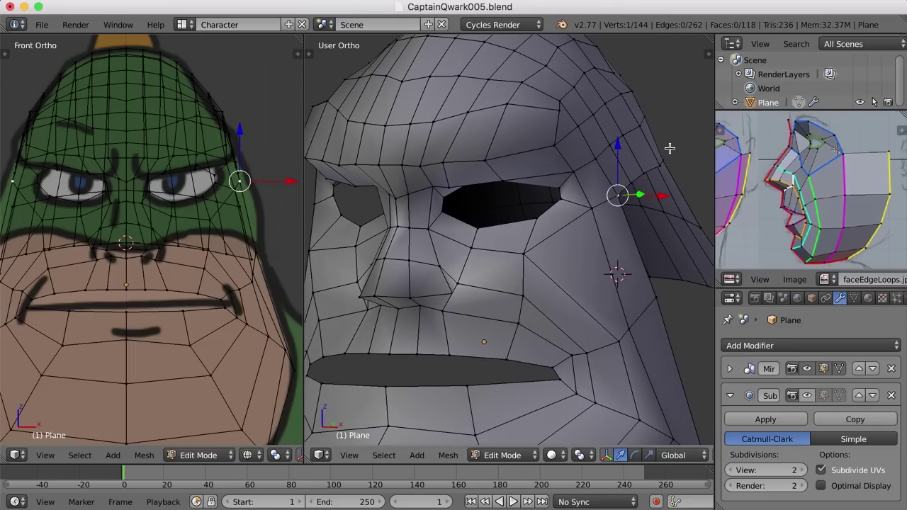
middle_drag(665, 162, 566, 256)
key(KP_3)
In wireframe, extrude the four lower back rim vertices into a new strip, undoing its rotation.
key(z)
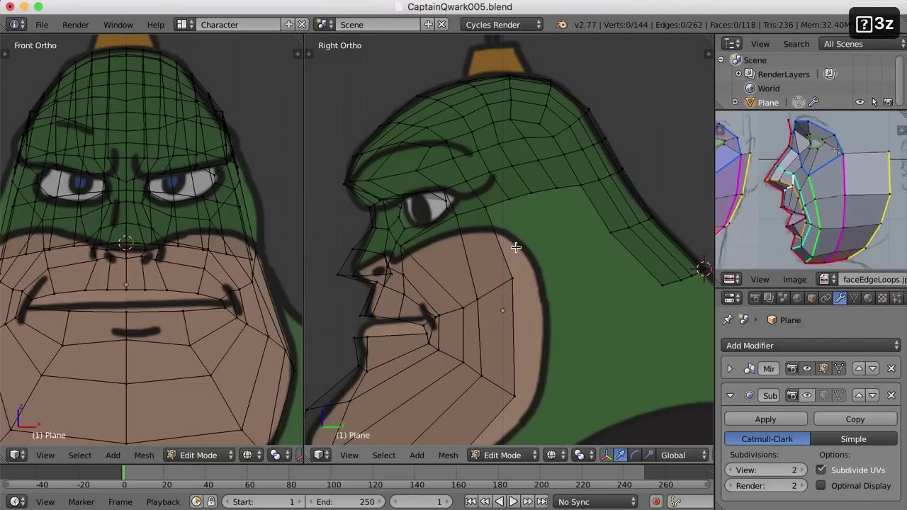
right_click(504, 203)
shift+right_click(522, 197)
shift+right_click(547, 188)
shift+right_click(566, 185)
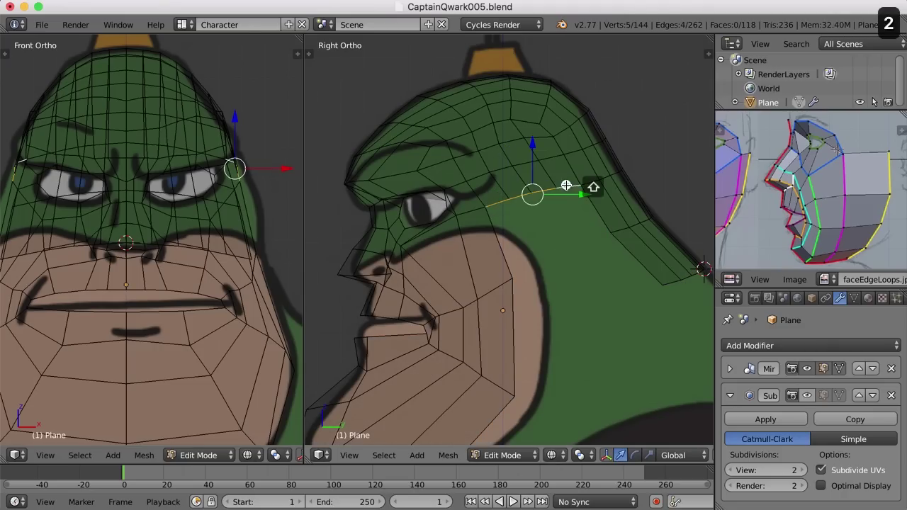
key(e)
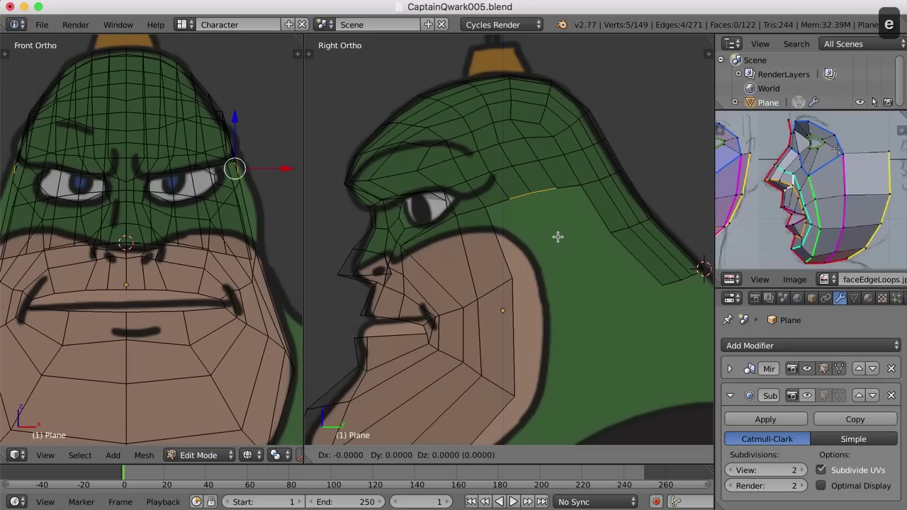
click(590, 304)
key(r)
click(656, 324)
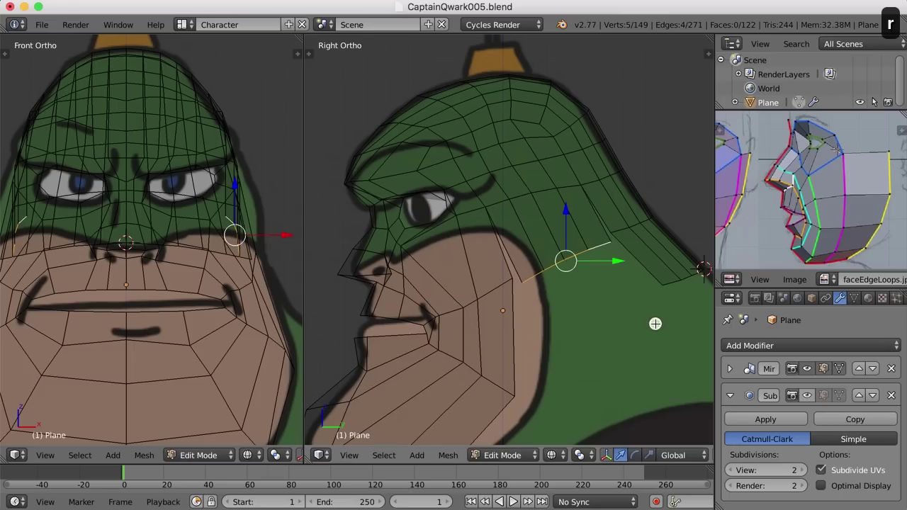
key(g)
key(super+z)
key(super+z)
key(super+z)
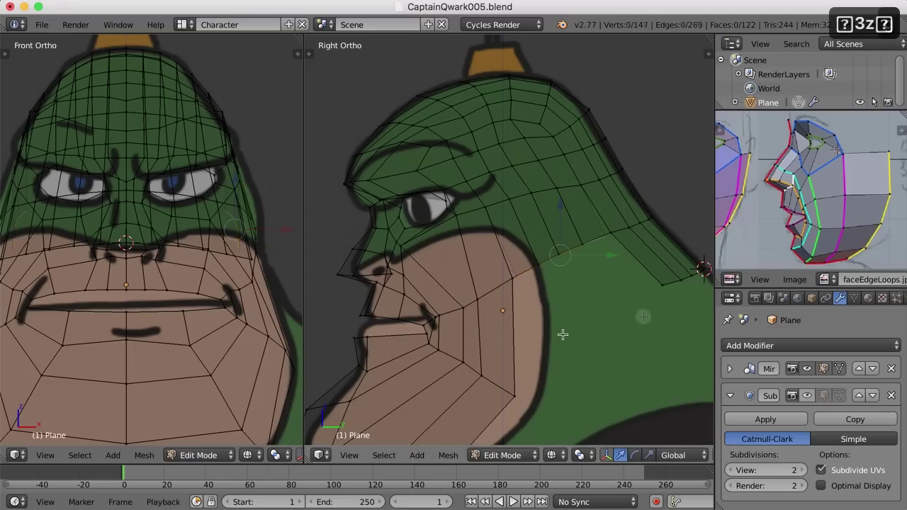
Switch to the Default layout and enable the Subdivision modifier in the viewport.
click(182, 25)
click(200, 101)
middle_drag(496, 333, 522, 296)
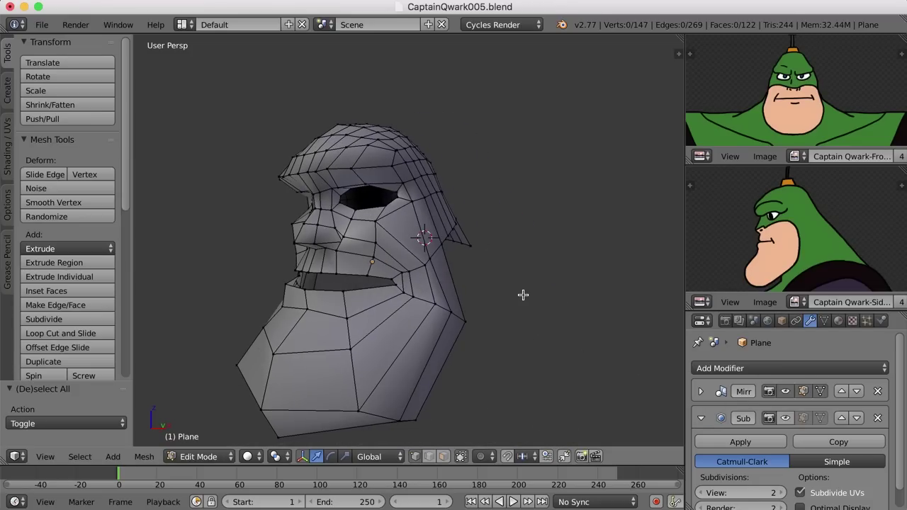
click(785, 418)
scroll(536, 357, down, 2)
Toggle between Object and Edit Mode to inspect the smoothed head from several angles.
key(Tab)
middle_drag(511, 348, 501, 319)
scroll(504, 326, up, 3)
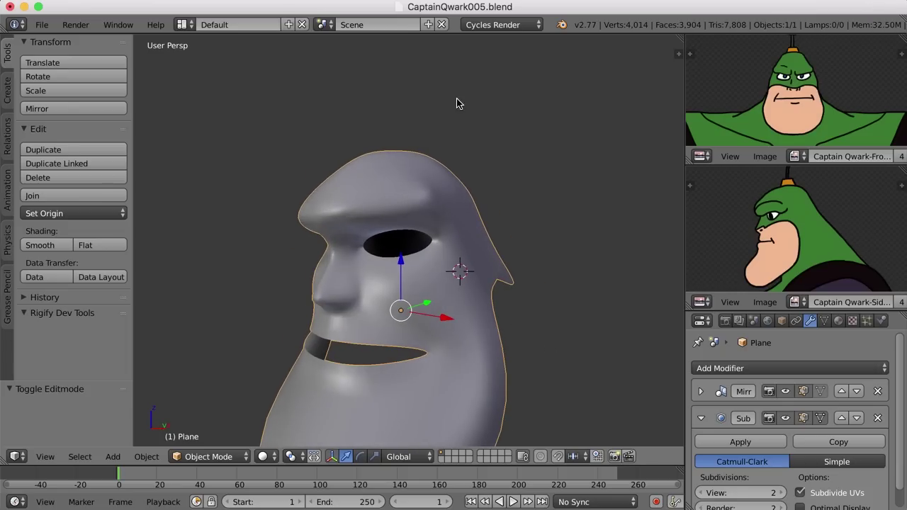
key(Tab)
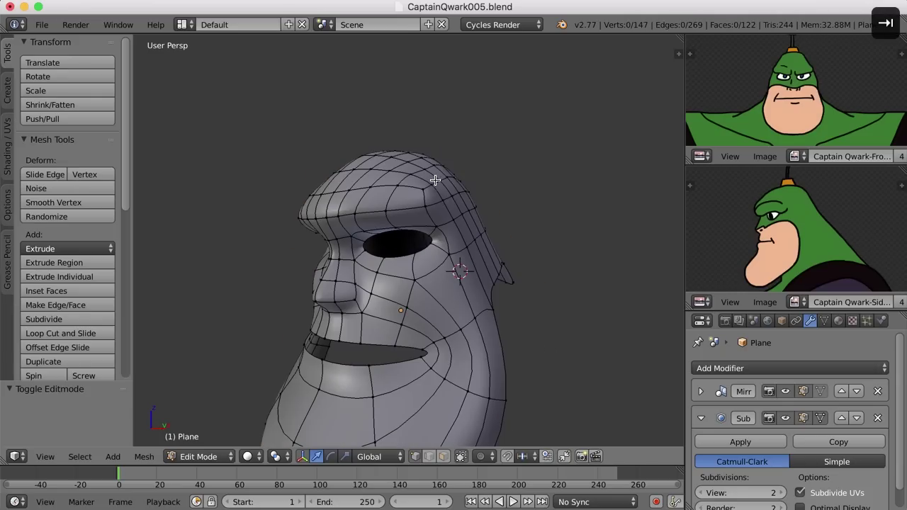
key(Tab)
mouse_move(430, 207)
middle_down()
mouse_move(458, 208)
mouse_move(428, 222)
mouse_move(440, 215)
middle_up()
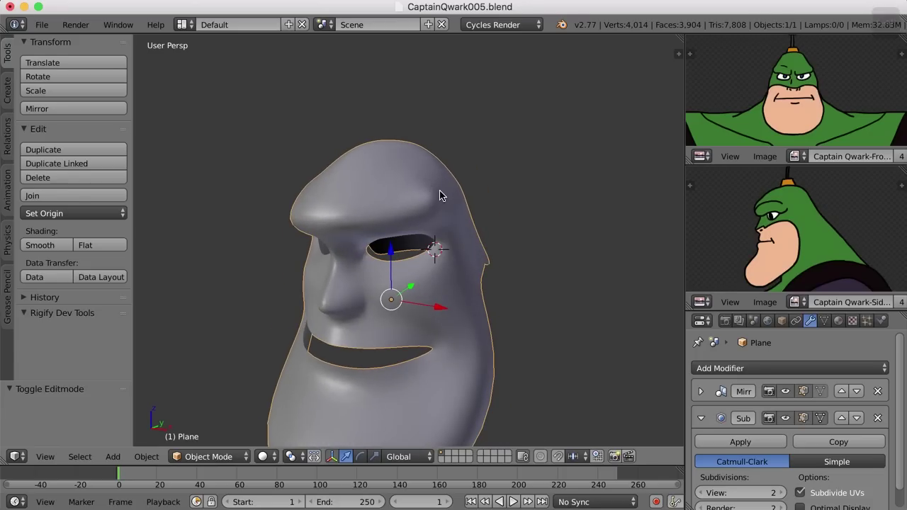
key(Tab)
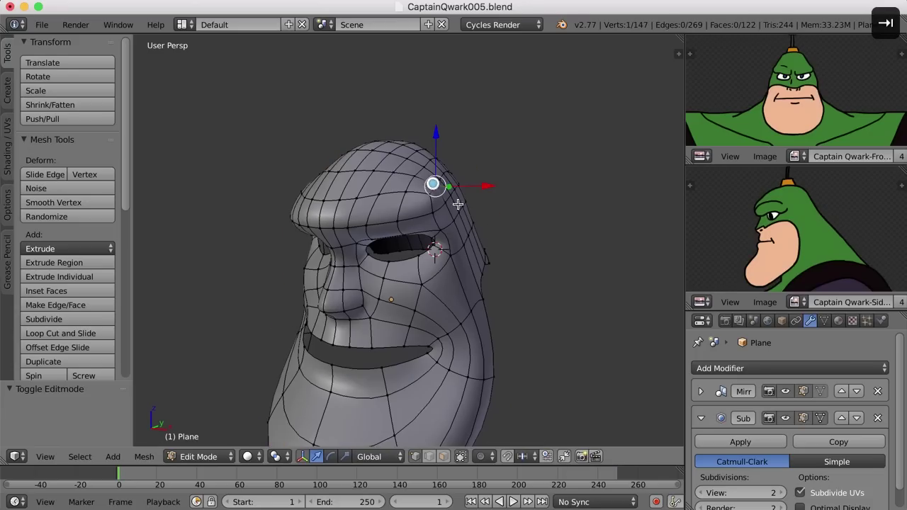
Preview the smooth head's side profile in Object Mode, then return to Edit Mode.
key(Tab)
mouse_move(486, 243)
middle_down()
mouse_move(490, 269)
mouse_move(399, 269)
mouse_move(432, 277)
mouse_move(479, 270)
mouse_move(494, 251)
mouse_move(482, 245)
middle_up()
key(Tab)
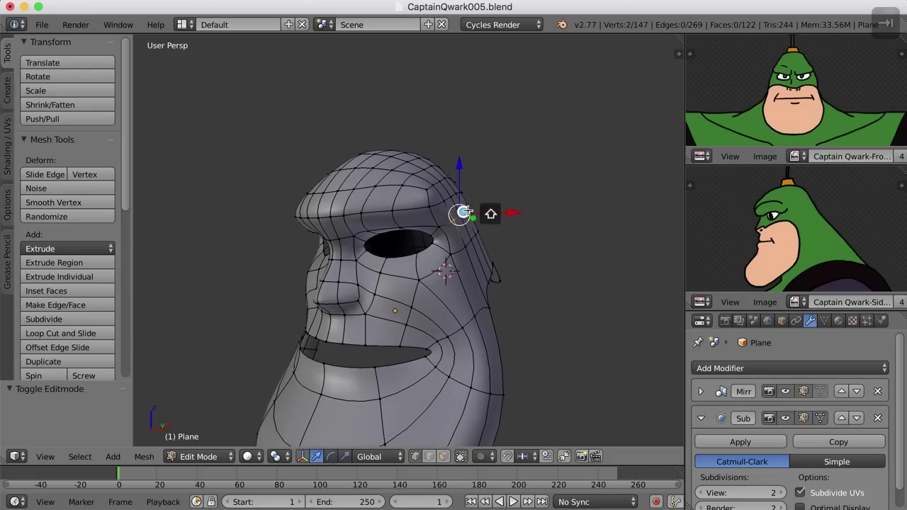
Shift the three vertices beside the eye slightly along X and deselect all.
shift+right_click(467, 211)
shift+right_click(467, 211)
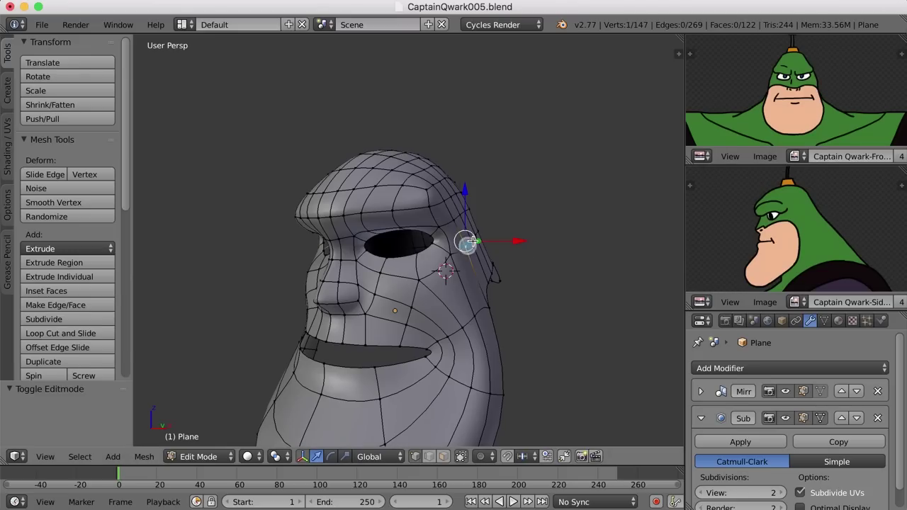
middle_drag(504, 236, 511, 250)
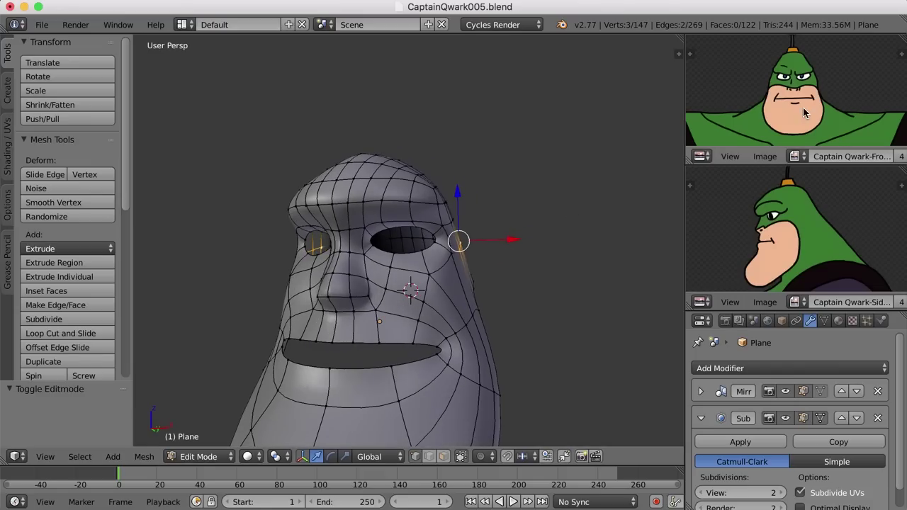
middle_drag(581, 244, 572, 247)
drag(506, 241, 509, 241)
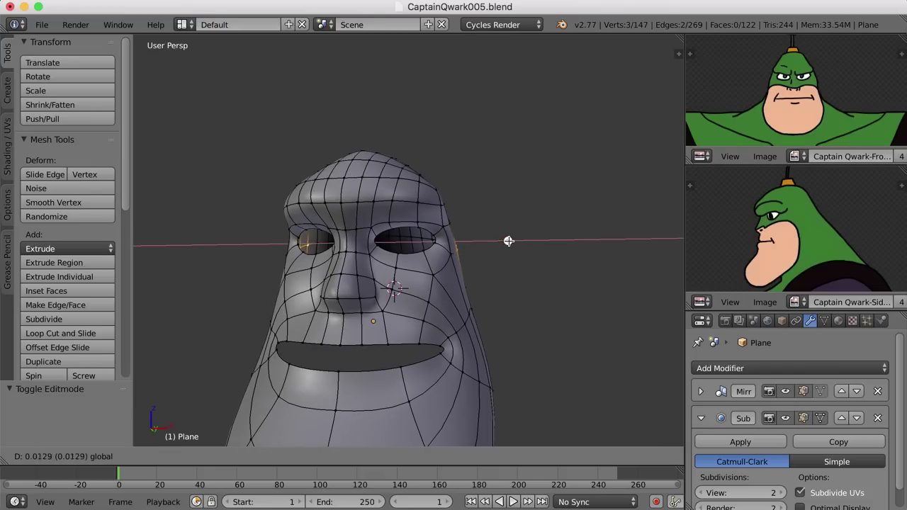
click(512, 241)
key(a)
key(Tab)
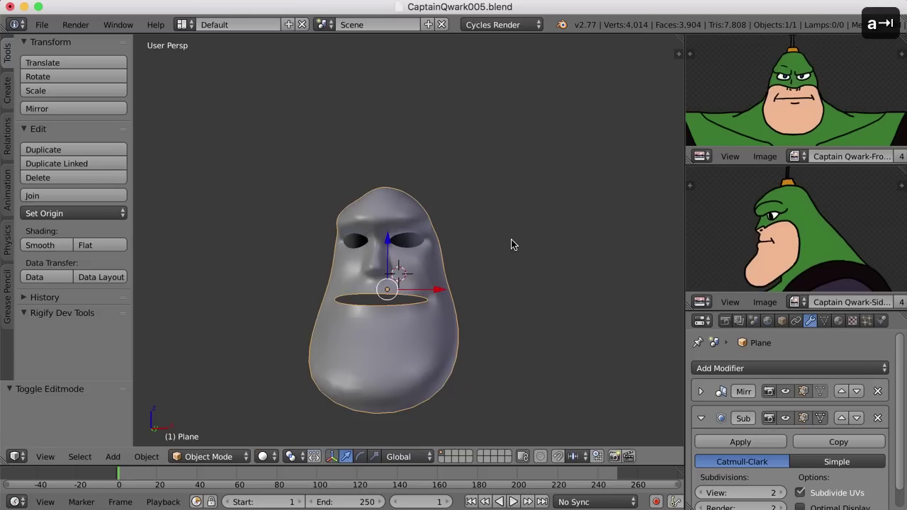
middle_drag(526, 258, 498, 261)
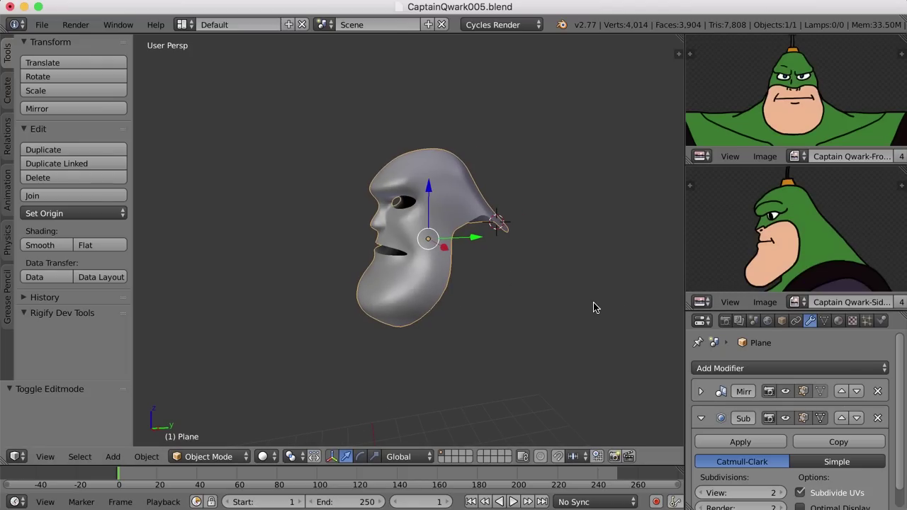
scroll(806, 224, down, 2)
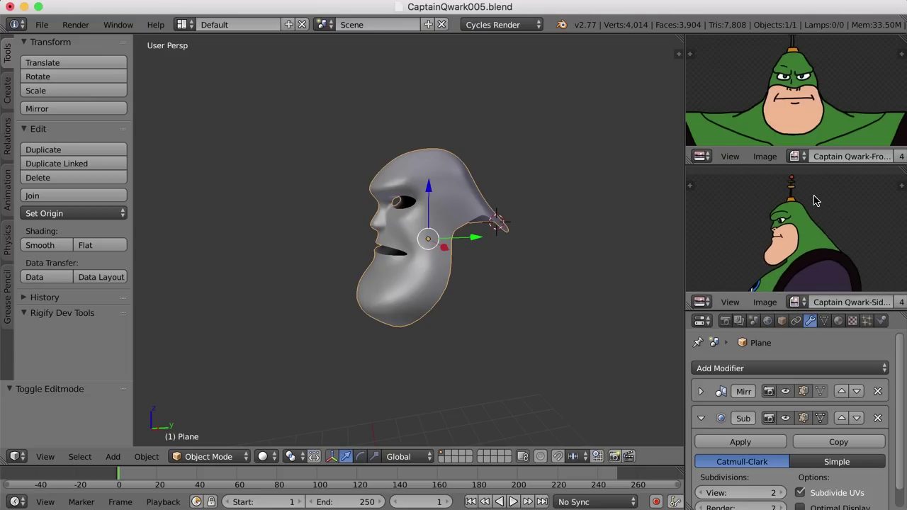
scroll(794, 99, down, 1)
middle_drag(522, 310, 514, 332)
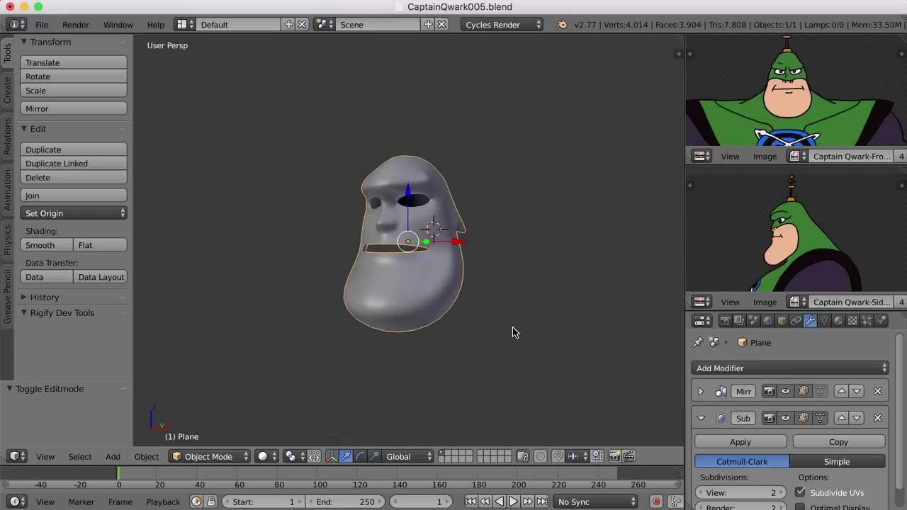